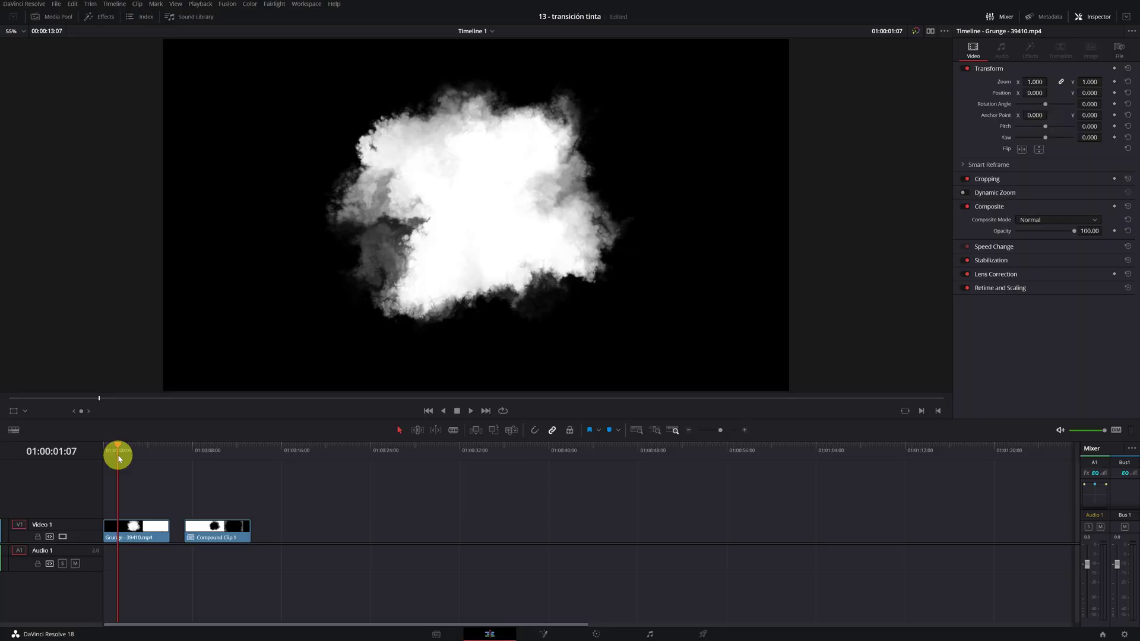
# Step: Play back the ink cloud clip and the black ink blot in Compound Clip 1
pyautogui.press('space')
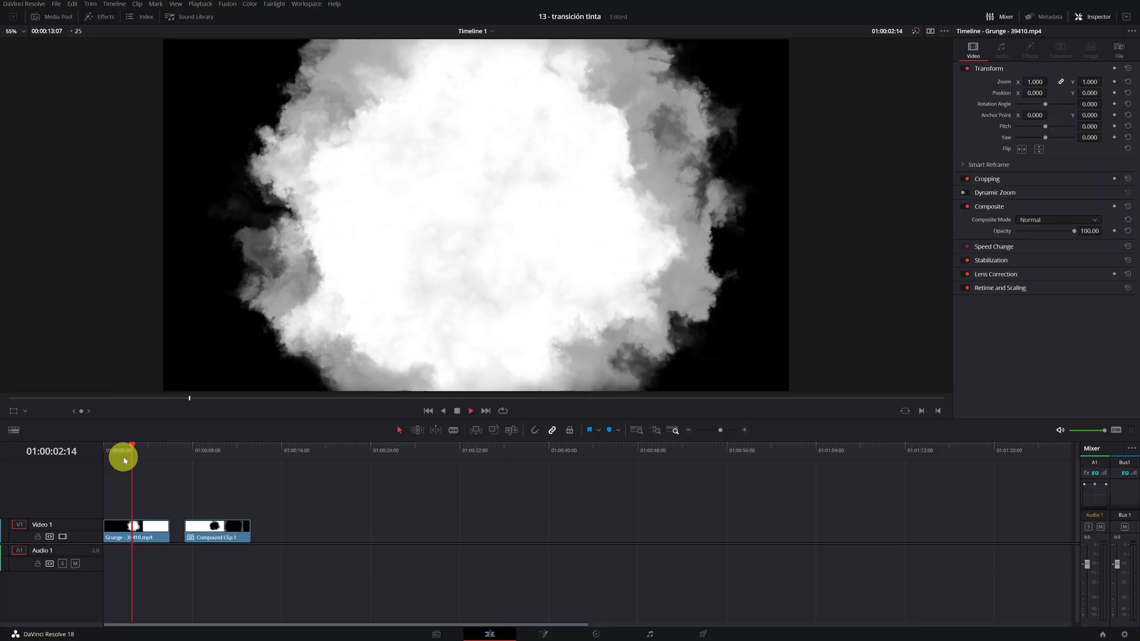
pyautogui.press('space')
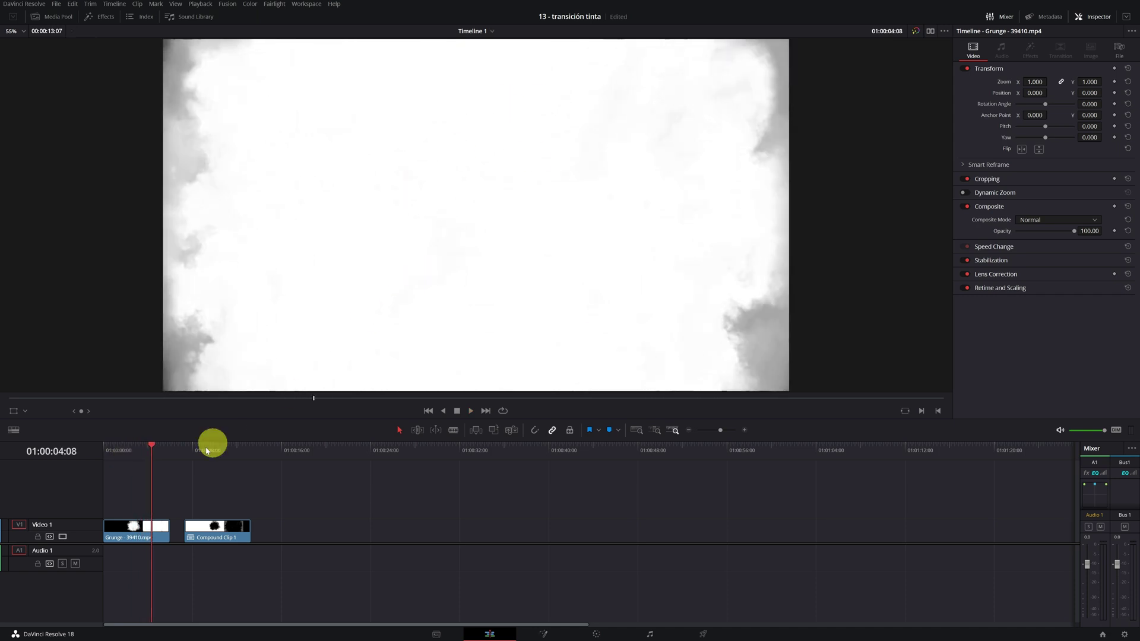
pyautogui.moveTo(143, 450)
pyautogui.mouseDown()
pyautogui.moveTo(115, 450)
pyautogui.moveTo(125, 455)
pyautogui.mouseUp()
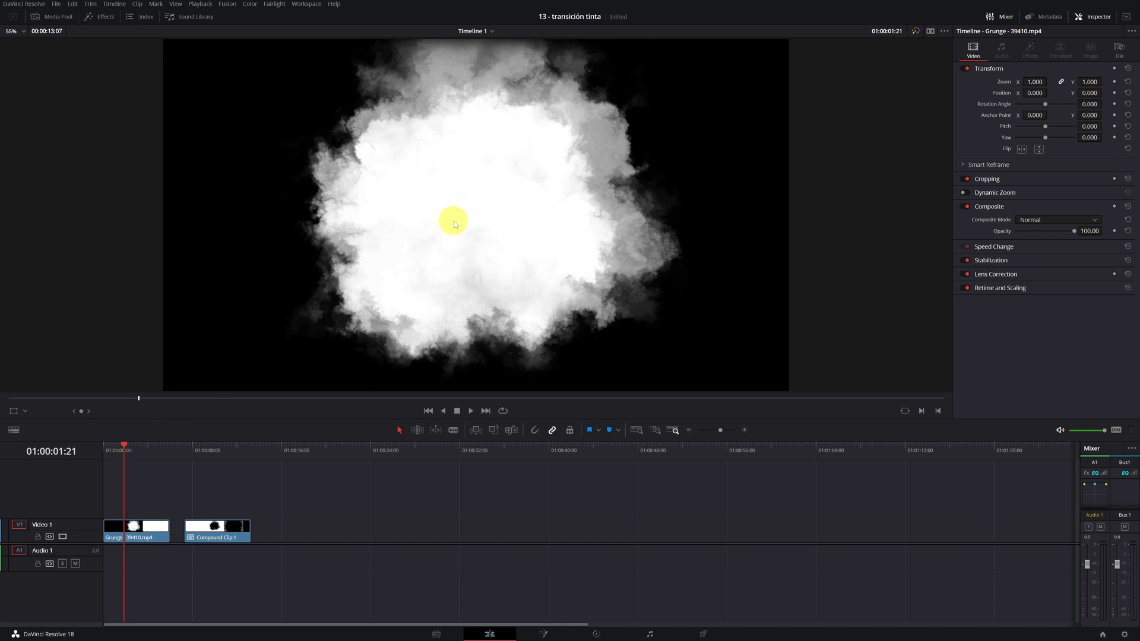
pyautogui.click(197, 452)
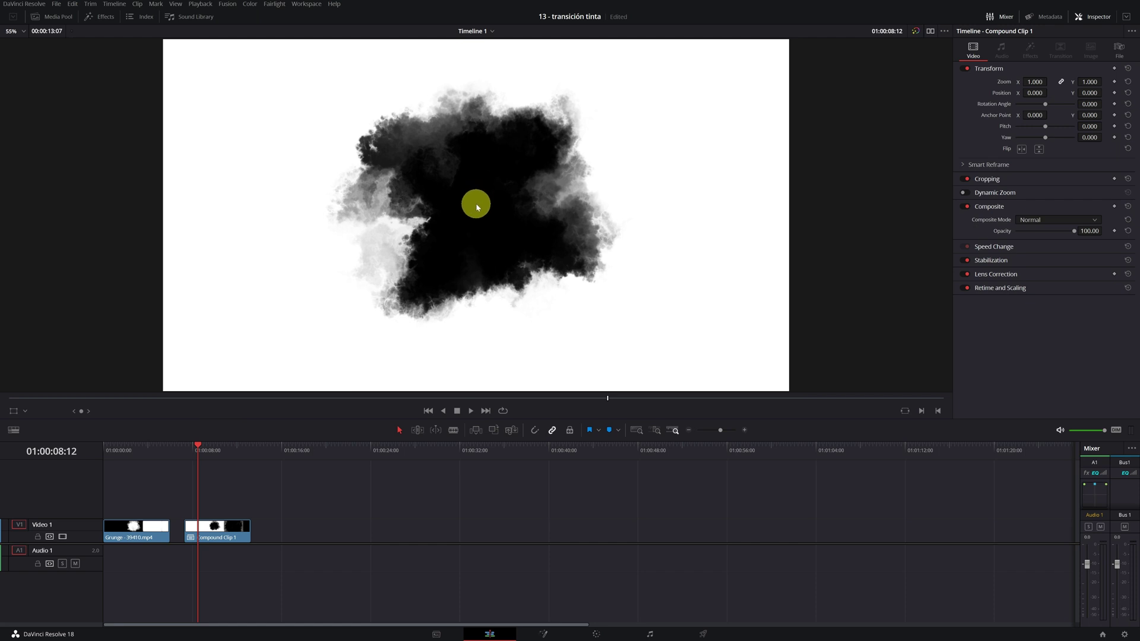
pyautogui.press('space')
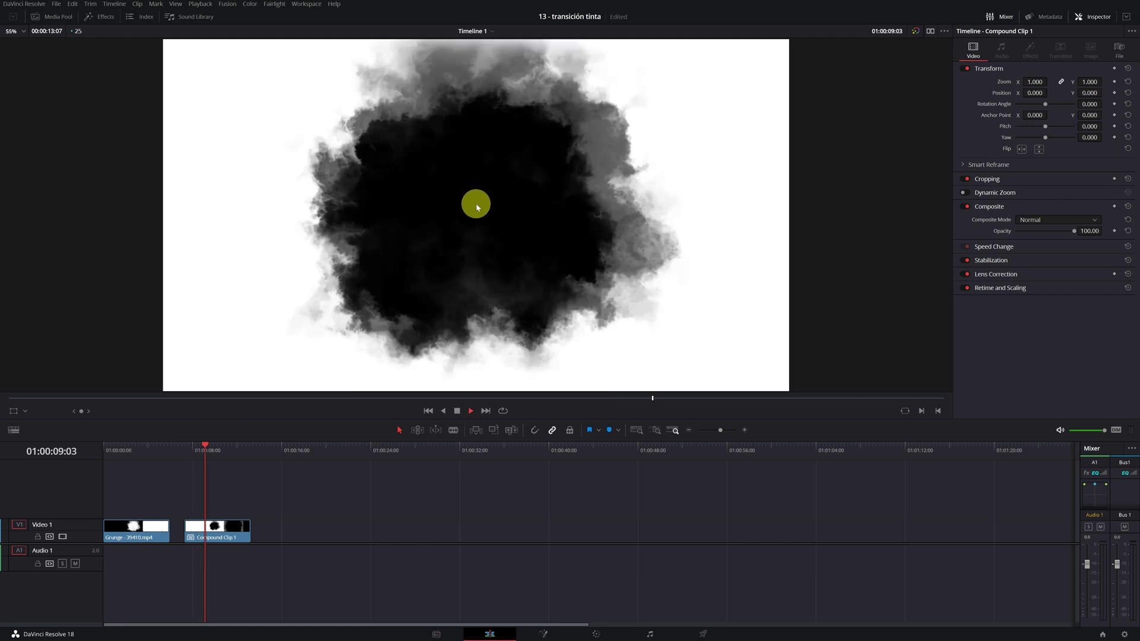
pyautogui.press('space')
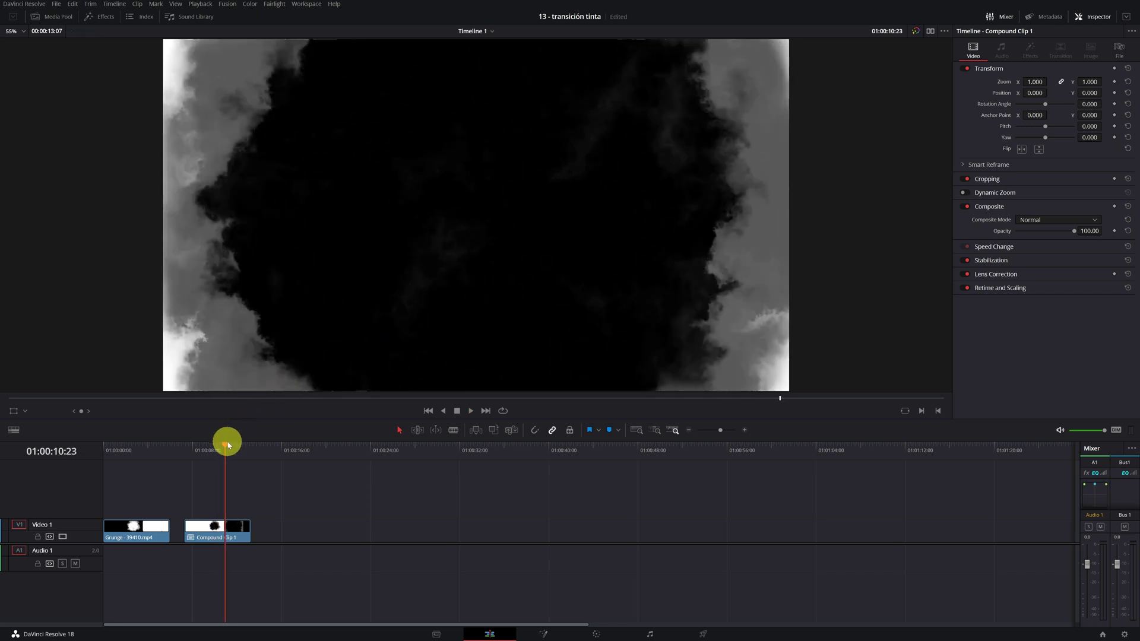
# Step: Return to the start of the timeline and select the Grunge clip on V1
pyautogui.moveTo(225, 449); pyautogui.dragTo(200, 452)
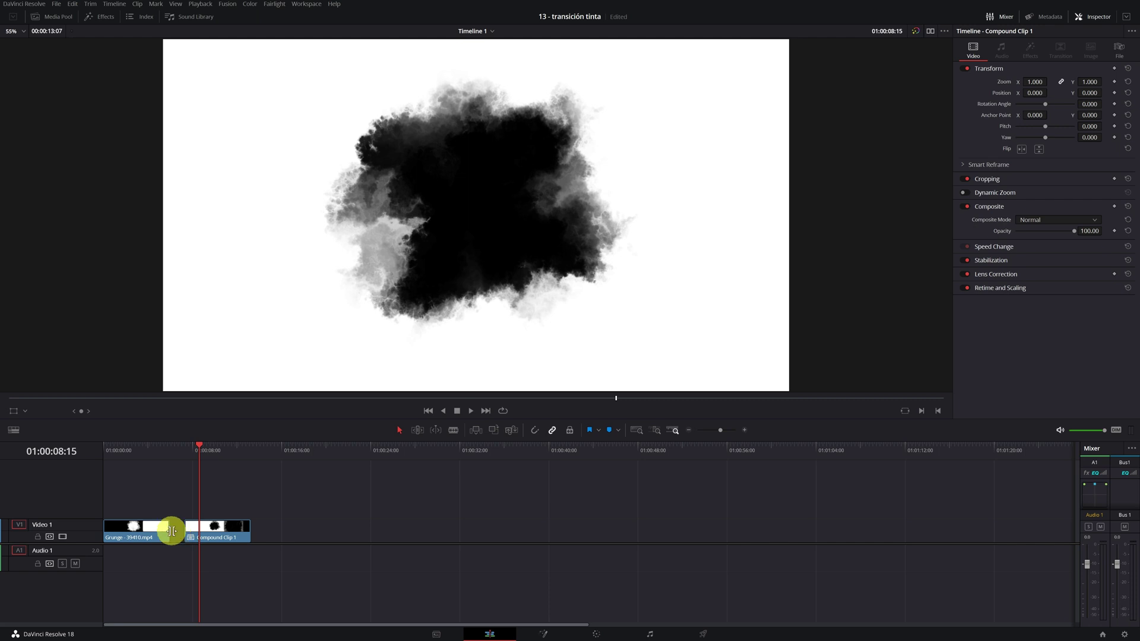
pyautogui.click(116, 454)
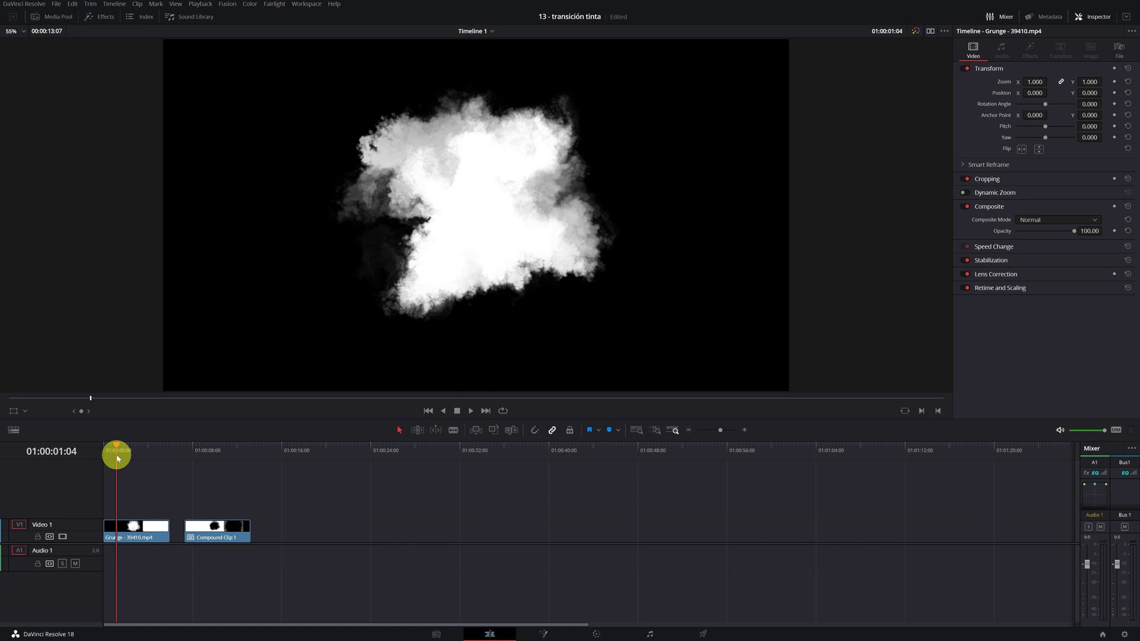
pyautogui.click(129, 530)
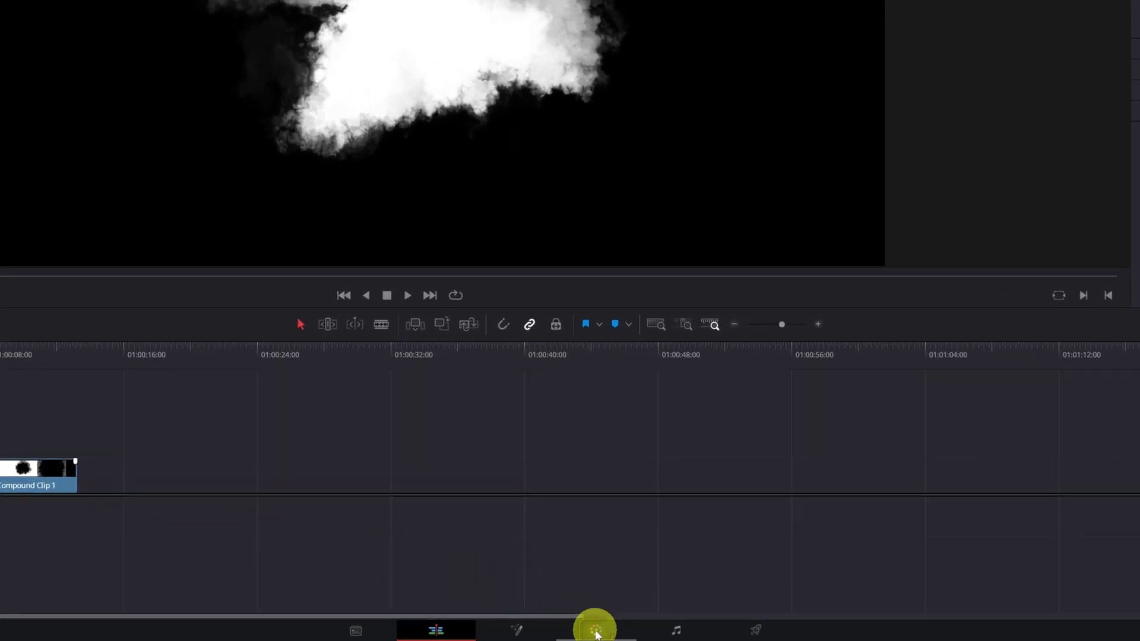
# Step: Switch to the Color page for the Grunge clip, toggling the Clips strip off and back on
pyautogui.click(597, 631)
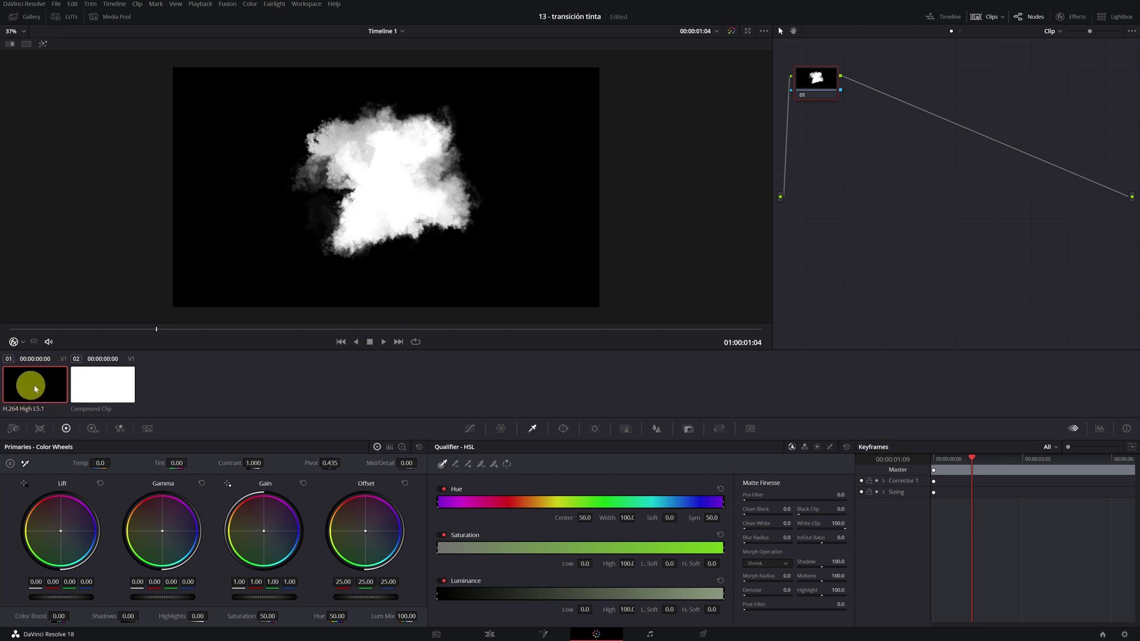
pyautogui.click(988, 20)
pyautogui.click(988, 19)
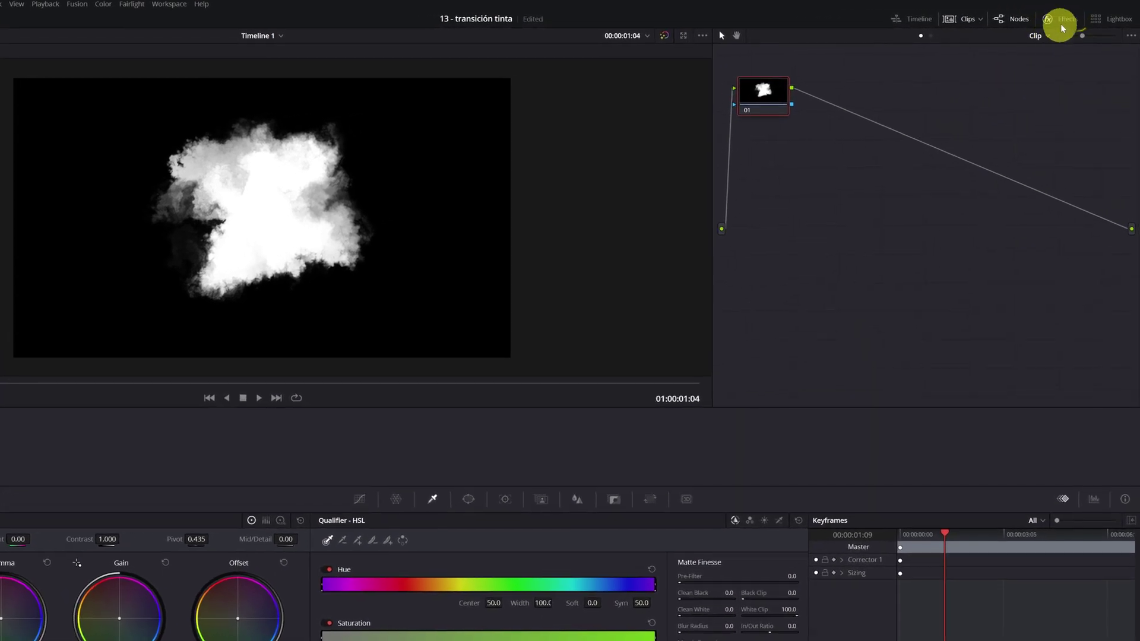
# Step: Apply Invert Color to the Grunge clip's node 01 and compare before and after
pyautogui.click(1062, 23)
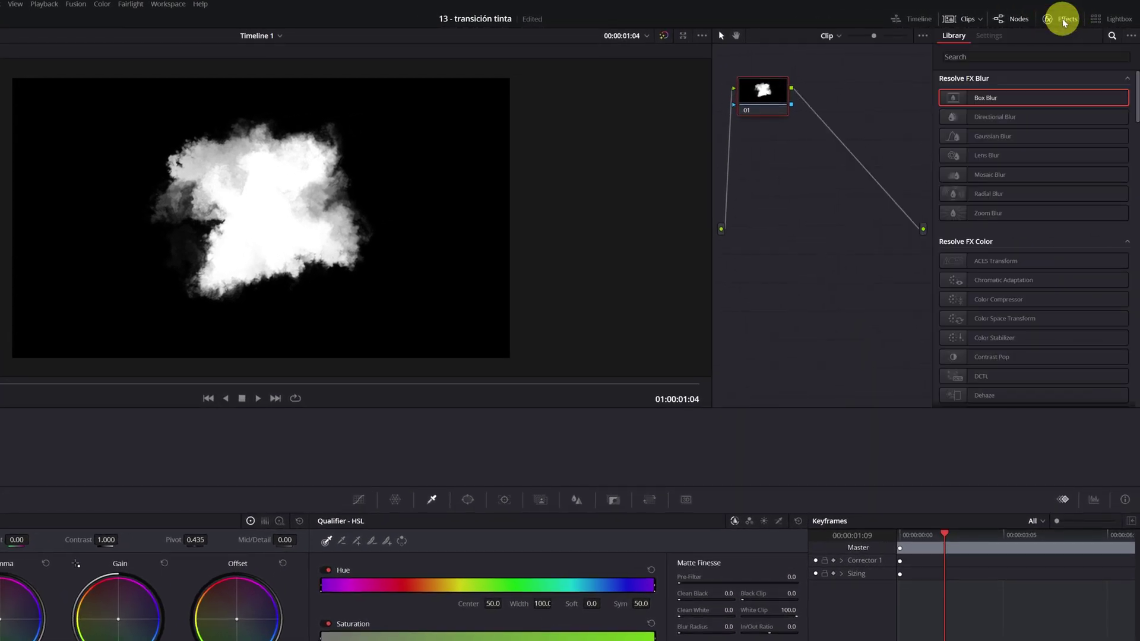
pyautogui.click(1035, 56)
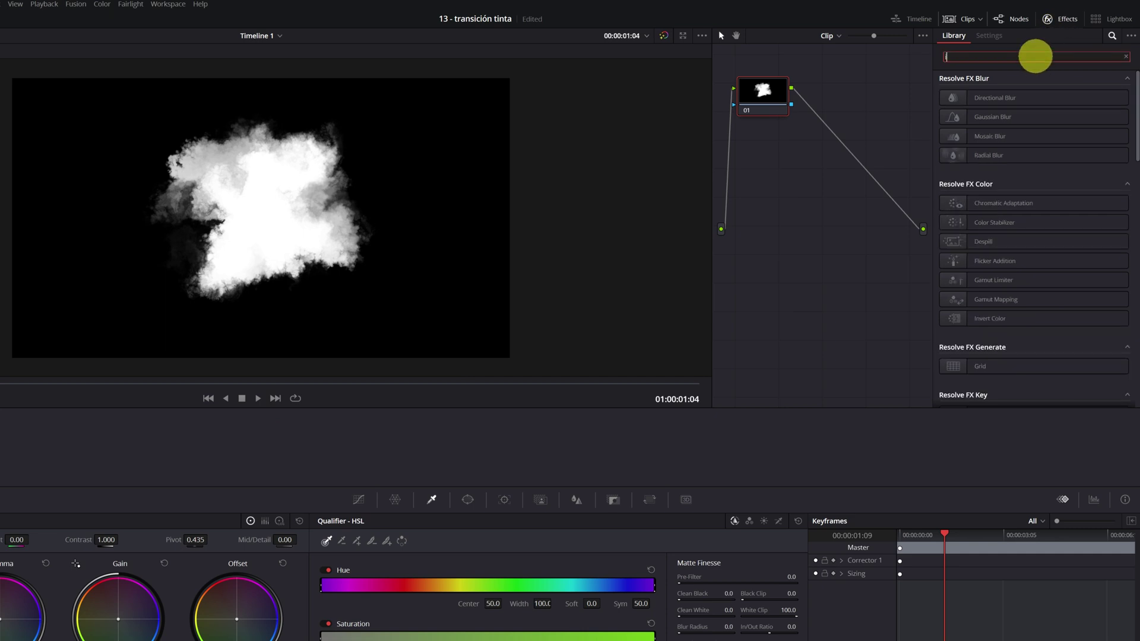
pyautogui.write('inver')
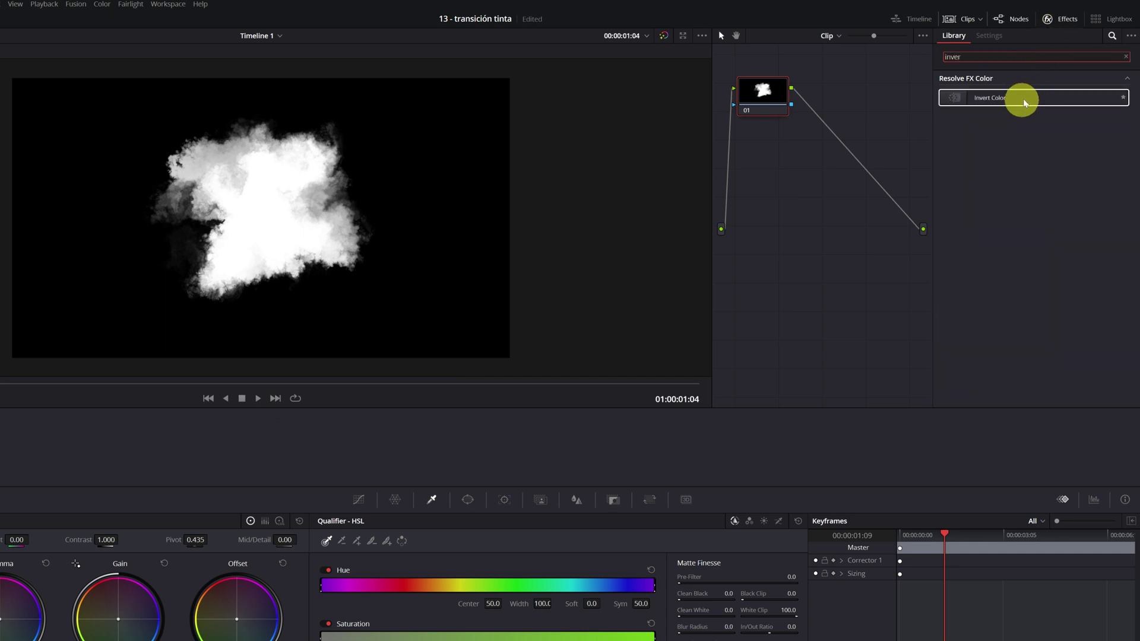
pyautogui.moveTo(1019, 98); pyautogui.dragTo(794, 209)
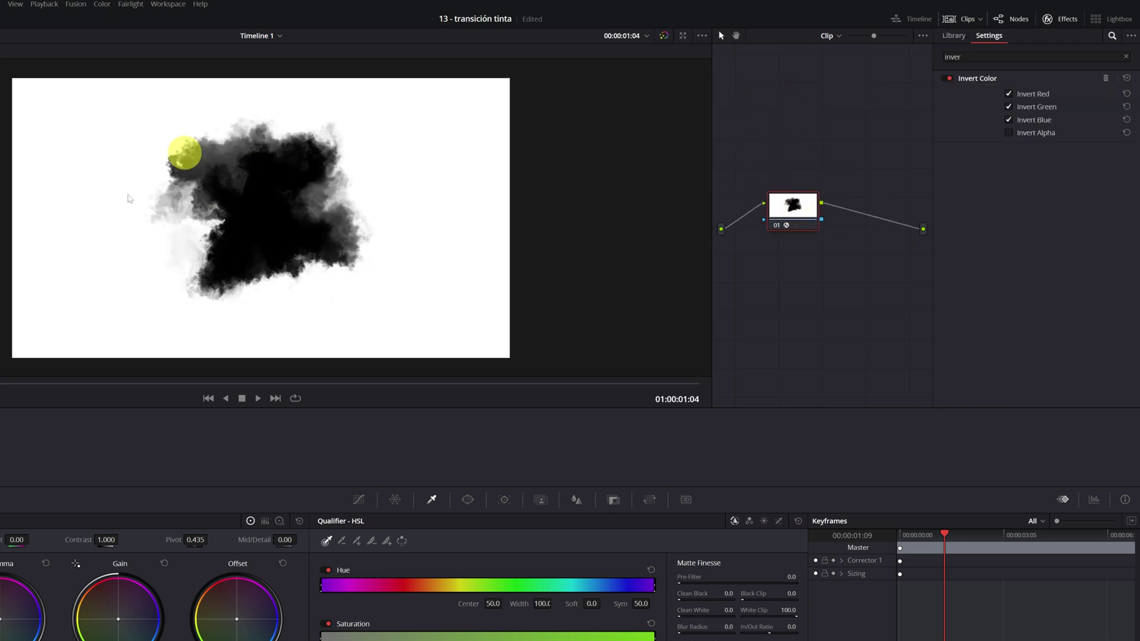
pyautogui.moveTo(143, 384); pyautogui.dragTo(1, 387)
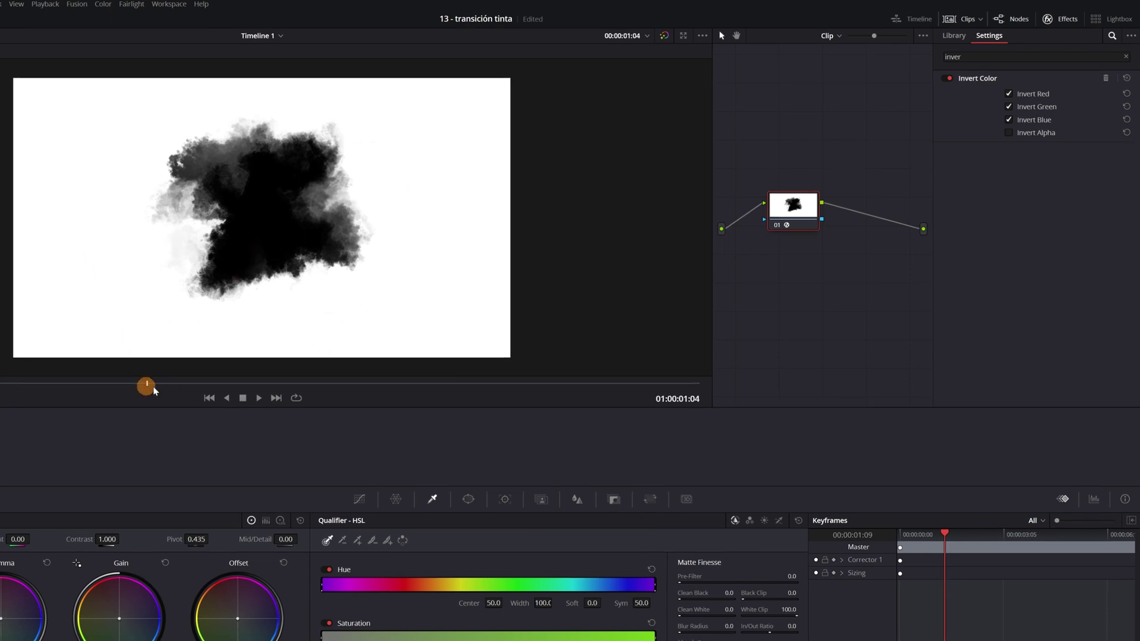
pyautogui.moveTo(160, 332); pyautogui.dragTo(161, 330)
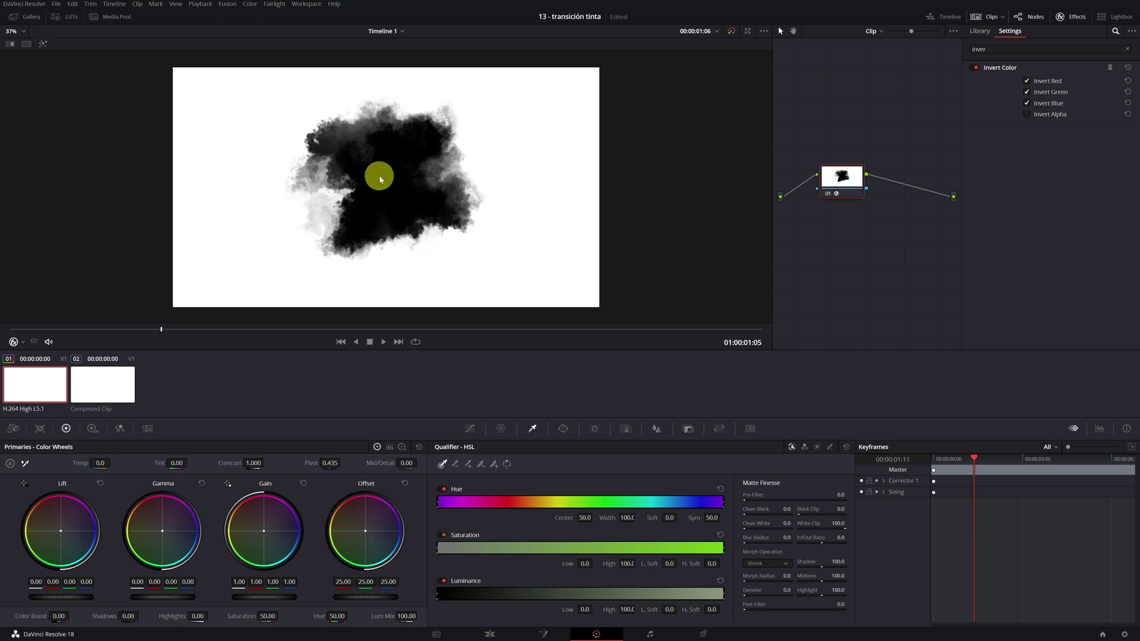
pyautogui.click(829, 194)
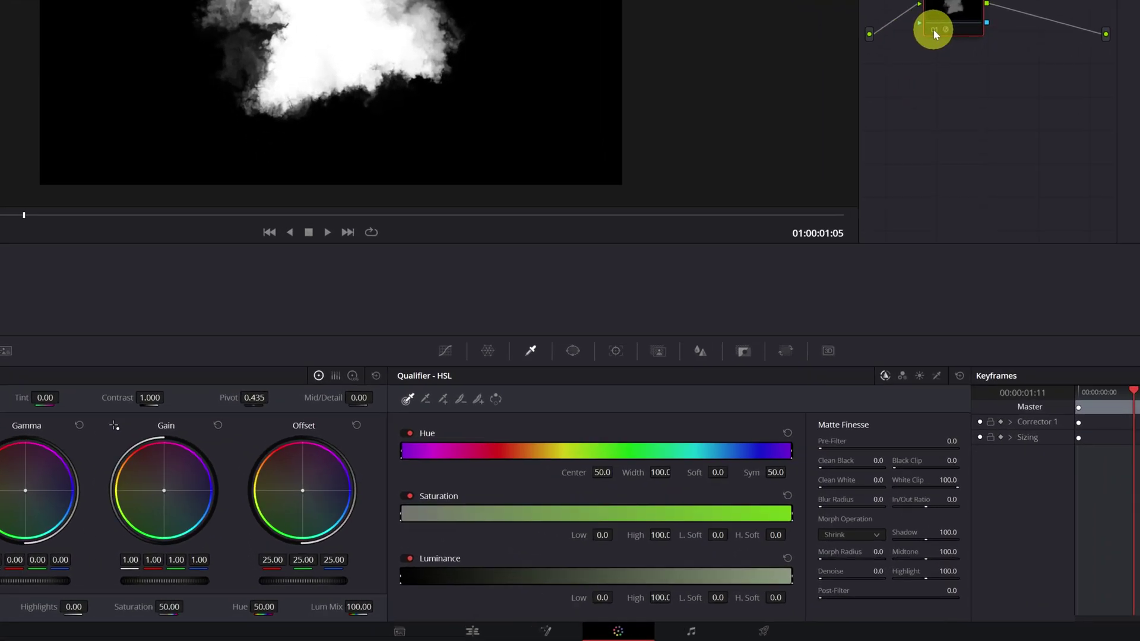
# Step: Back on the Edit page, delete Compound Clip 1 from the timeline
pyautogui.click(460, 633)
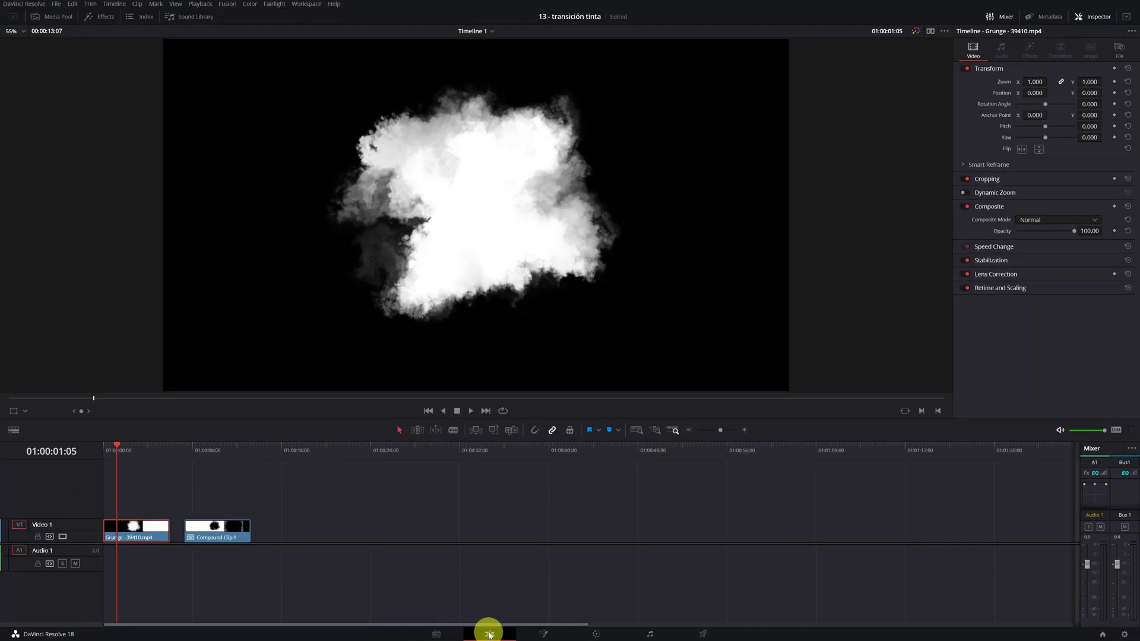
pyautogui.click(209, 530)
pyautogui.press('Delete')
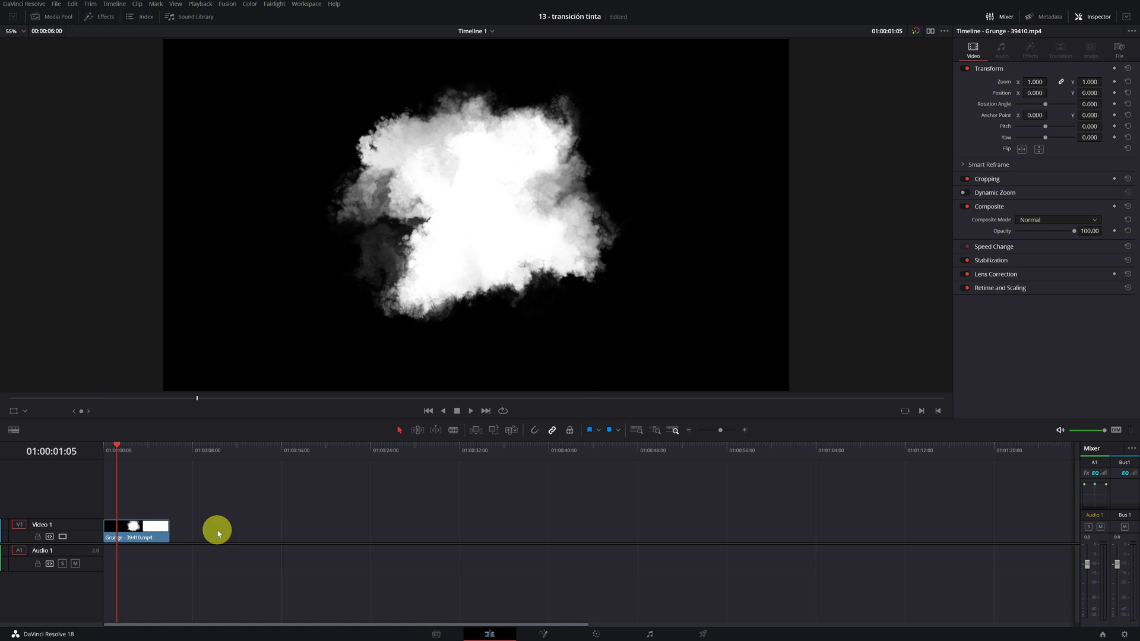
pyautogui.click(117, 446)
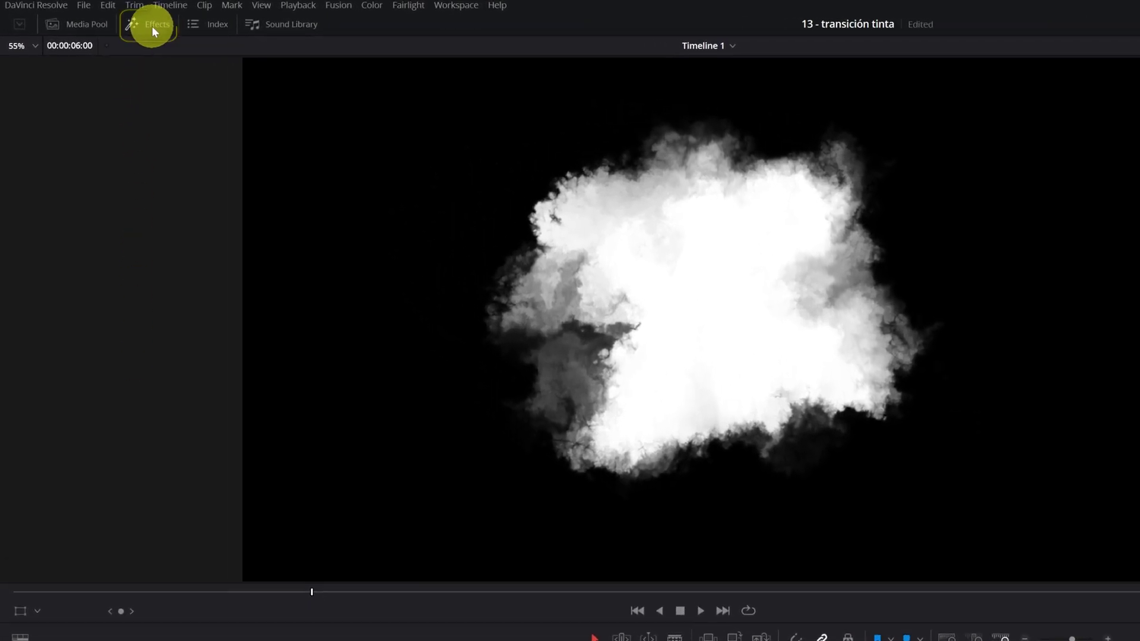
# Step: Open the Effects panel and show the Toolbox's Generators list
pyautogui.click(126, 24)
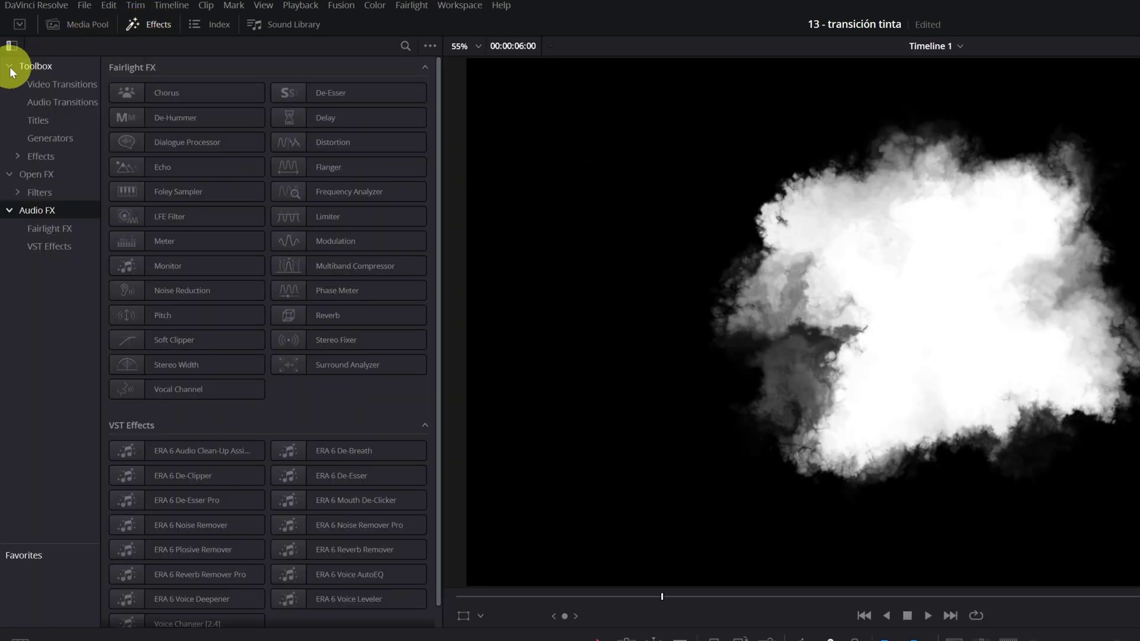
pyautogui.click(10, 67)
pyautogui.click(10, 67)
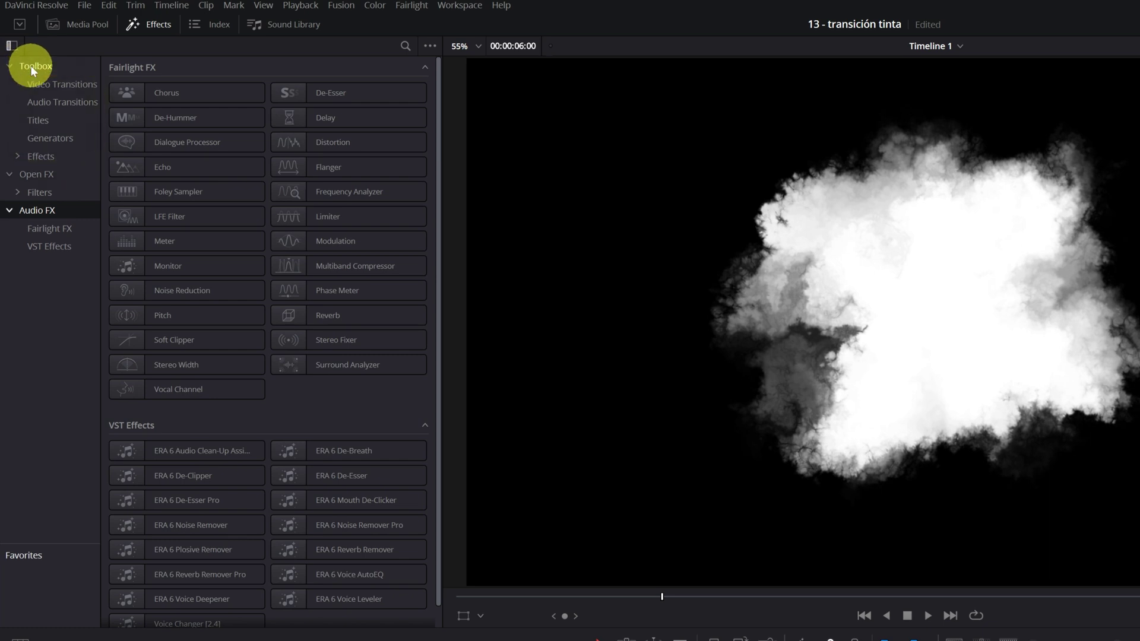
pyautogui.click(51, 143)
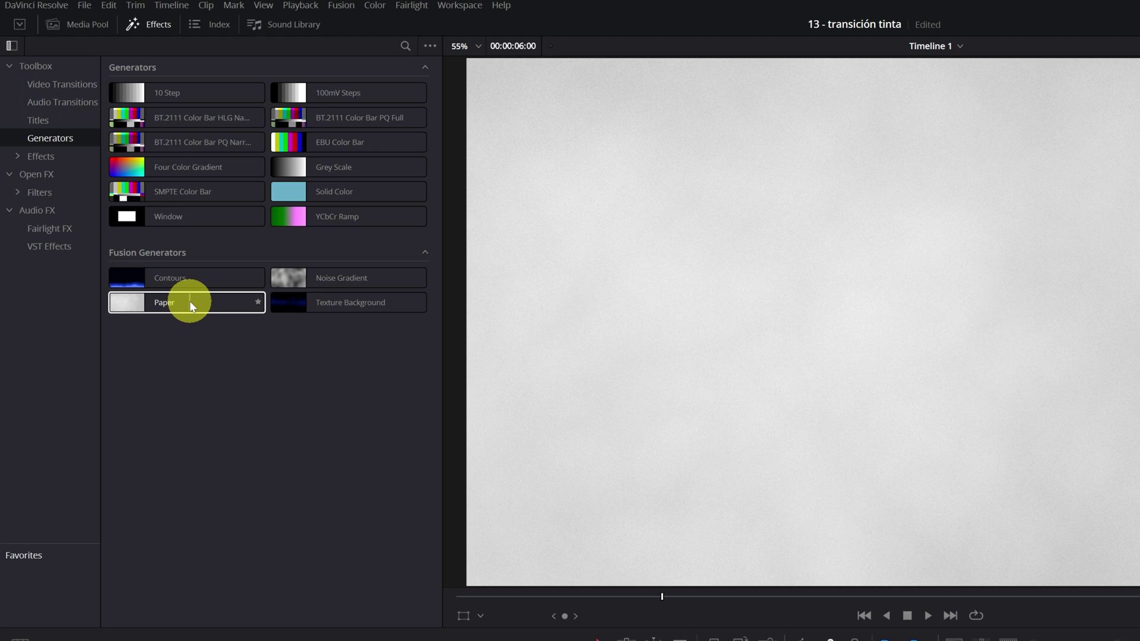
# Step: Place the Paper generator on V1 after the Grunge clip and select it to show its settings
pyautogui.click(190, 301)
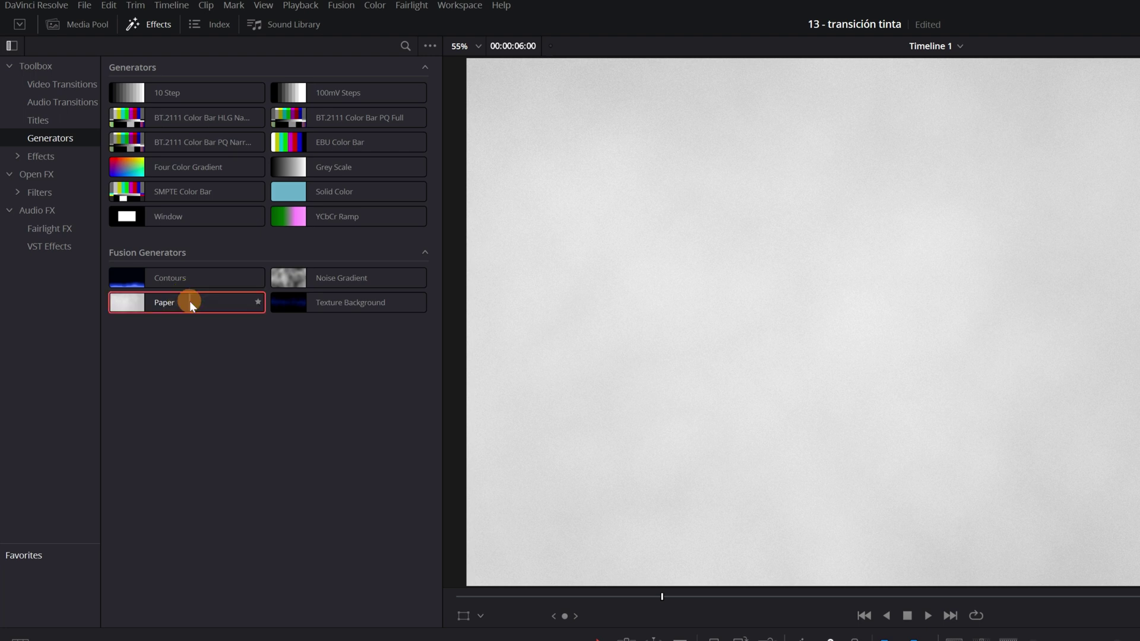
pyautogui.moveTo(190, 301); pyautogui.dragTo(280, 499)
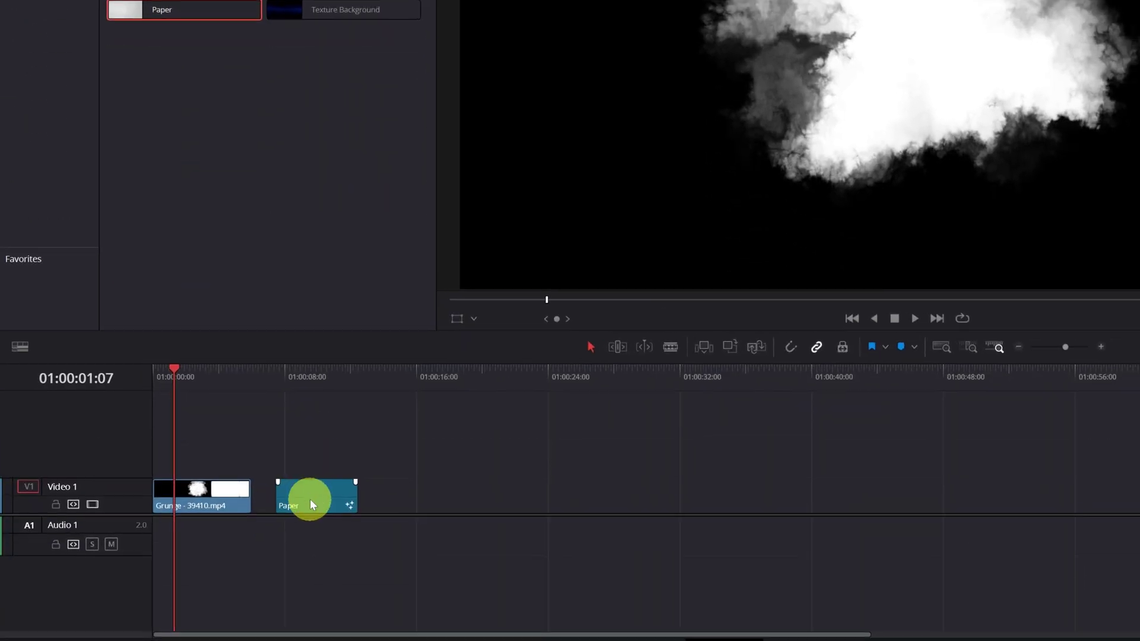
pyautogui.click(211, 457)
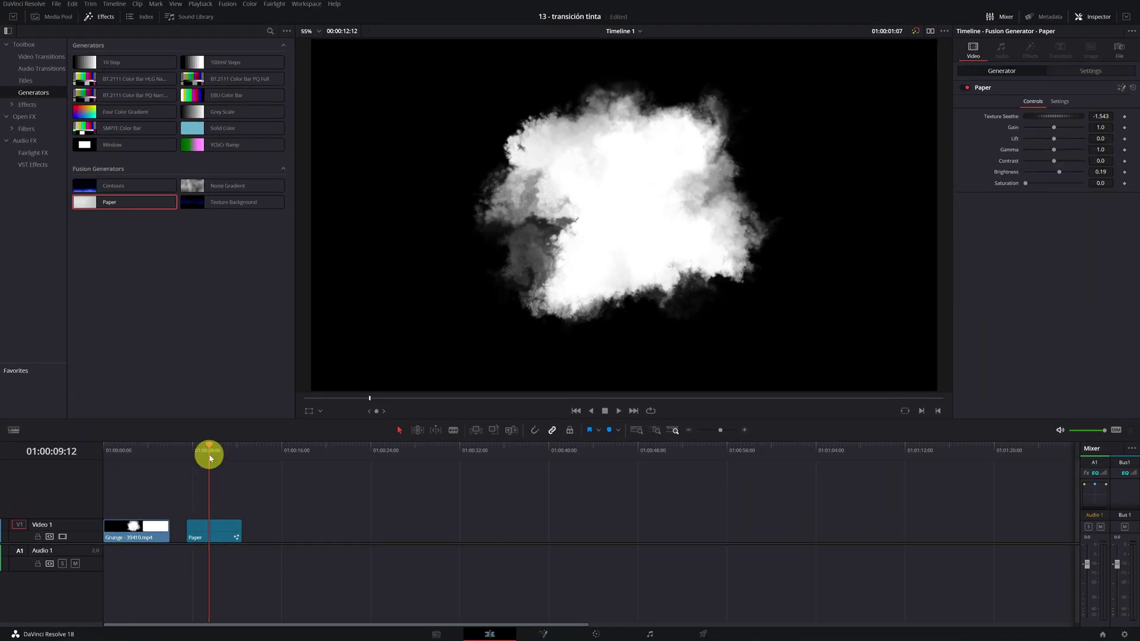
pyautogui.moveTo(209, 455)
pyautogui.mouseDown()
pyautogui.moveTo(219, 455)
pyautogui.moveTo(209, 454)
pyautogui.mouseUp()
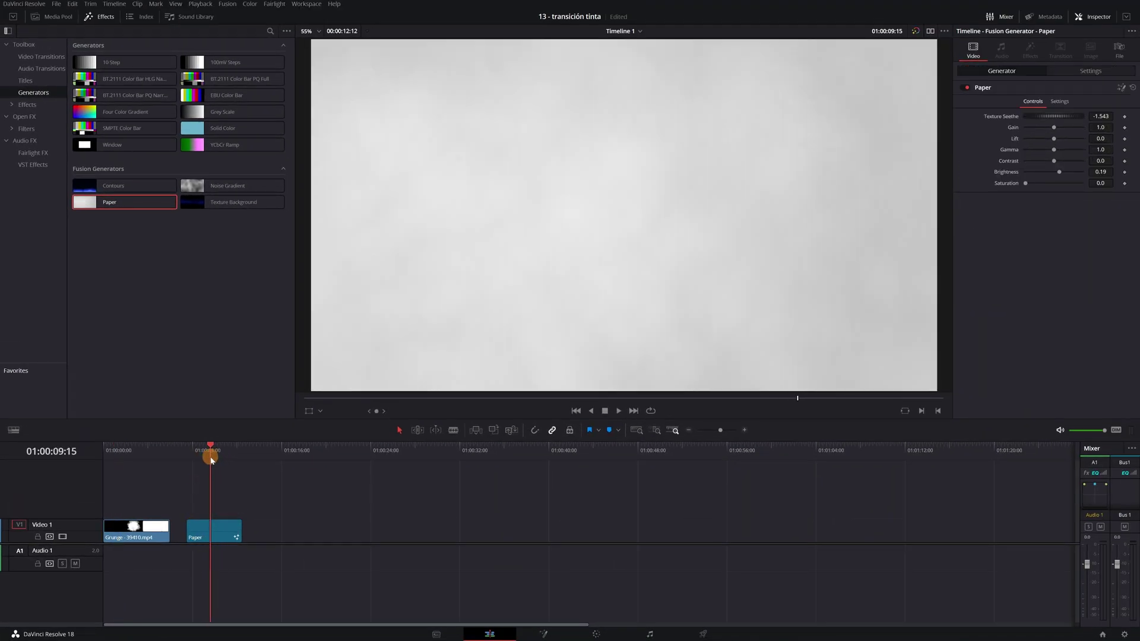
pyautogui.click(213, 528)
pyautogui.click(210, 536)
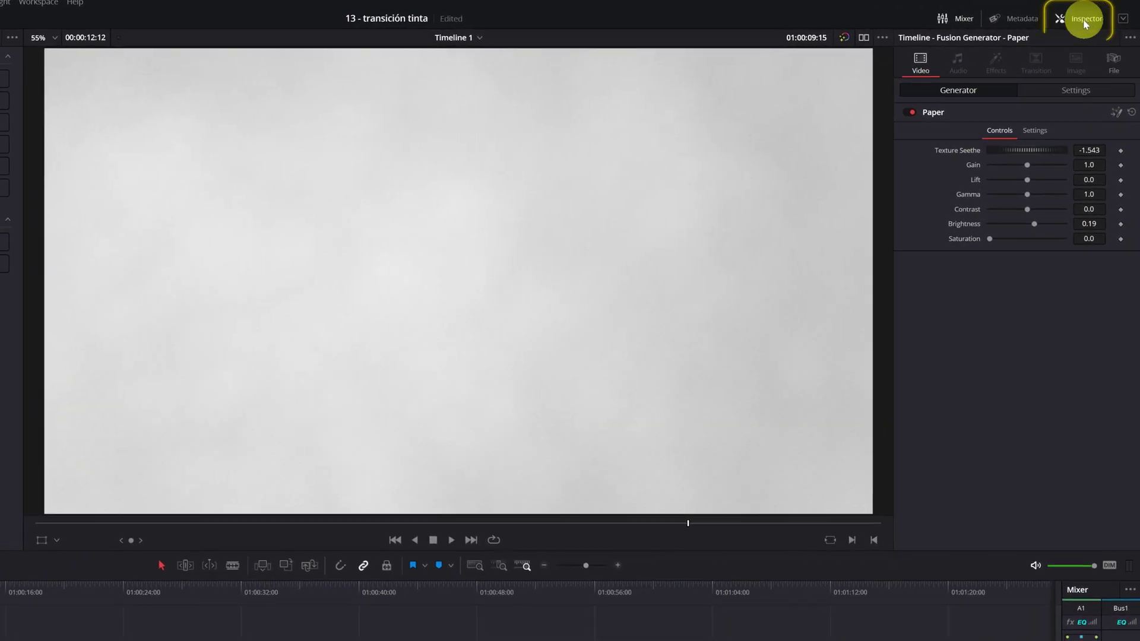
# Step: Set Paper to Gain 0.934, Lift -0.381, Gamma 0.911, Brightness 0.347, Saturation 0.254, Texture Seethe -0.637
pyautogui.click(923, 71)
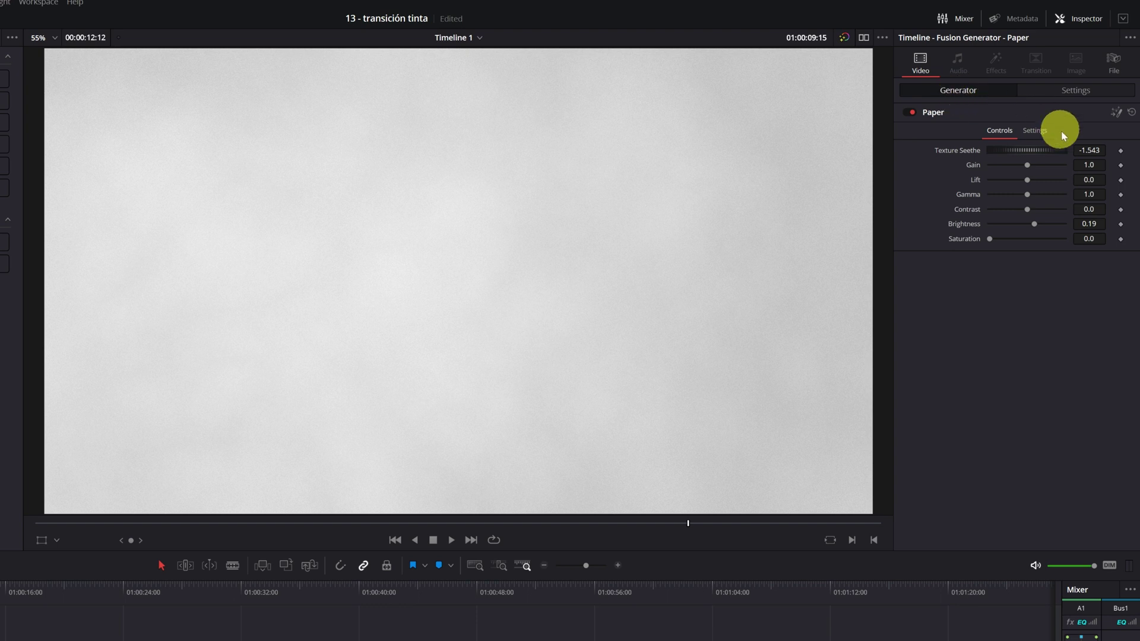
pyautogui.moveTo(1089, 164); pyautogui.dragTo(305, 152)
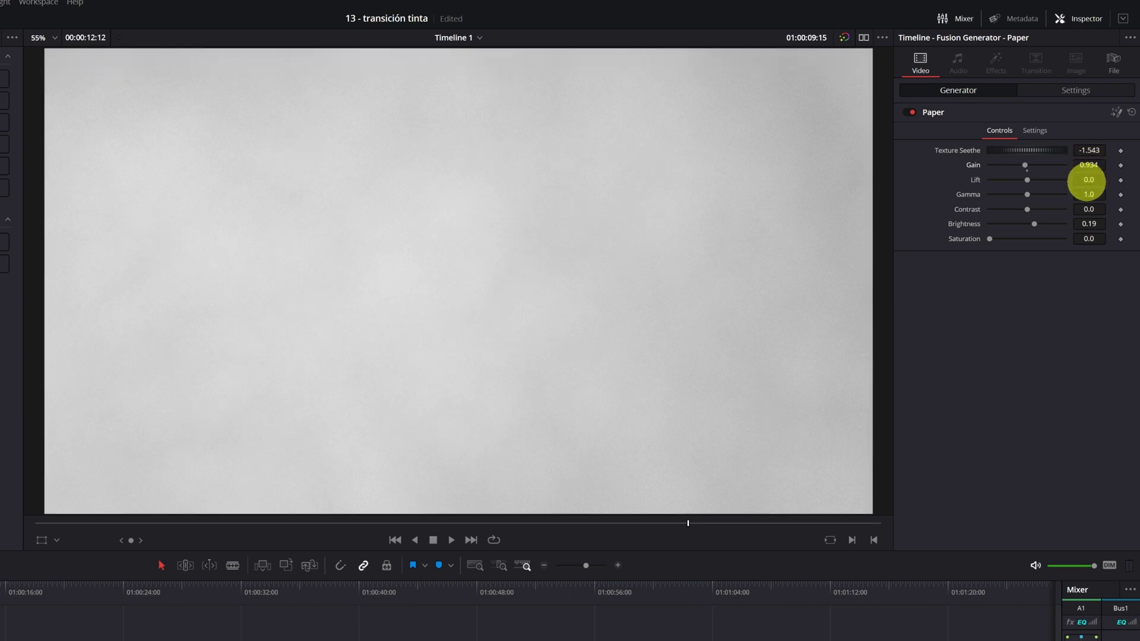
pyautogui.moveTo(1088, 179); pyautogui.dragTo(115, 160)
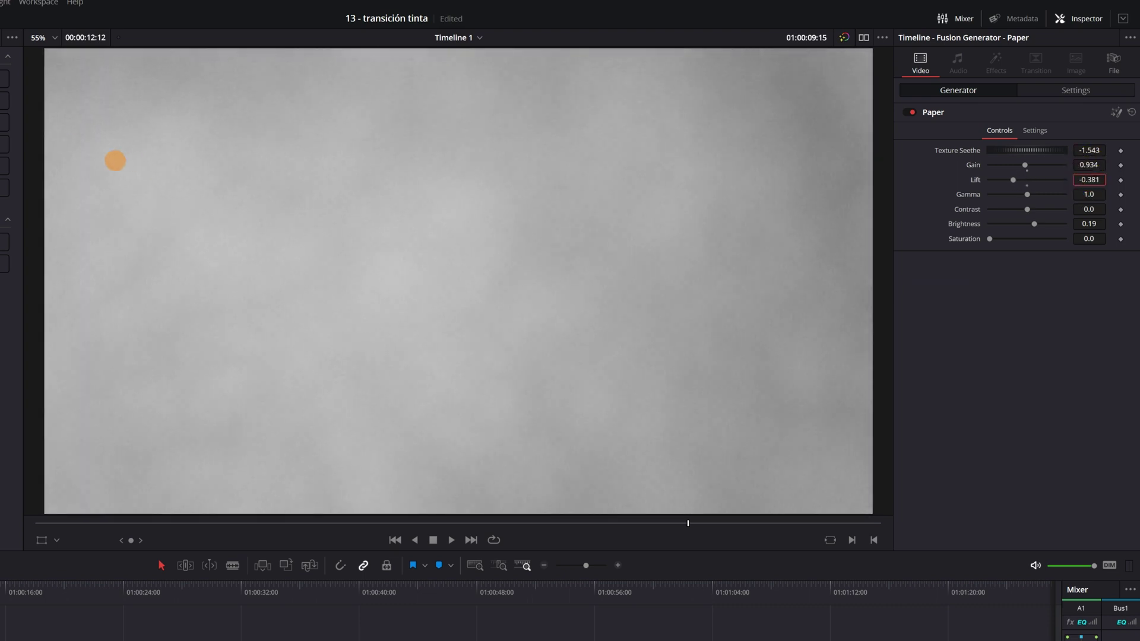
pyautogui.moveTo(1087, 195); pyautogui.dragTo(1052, 194)
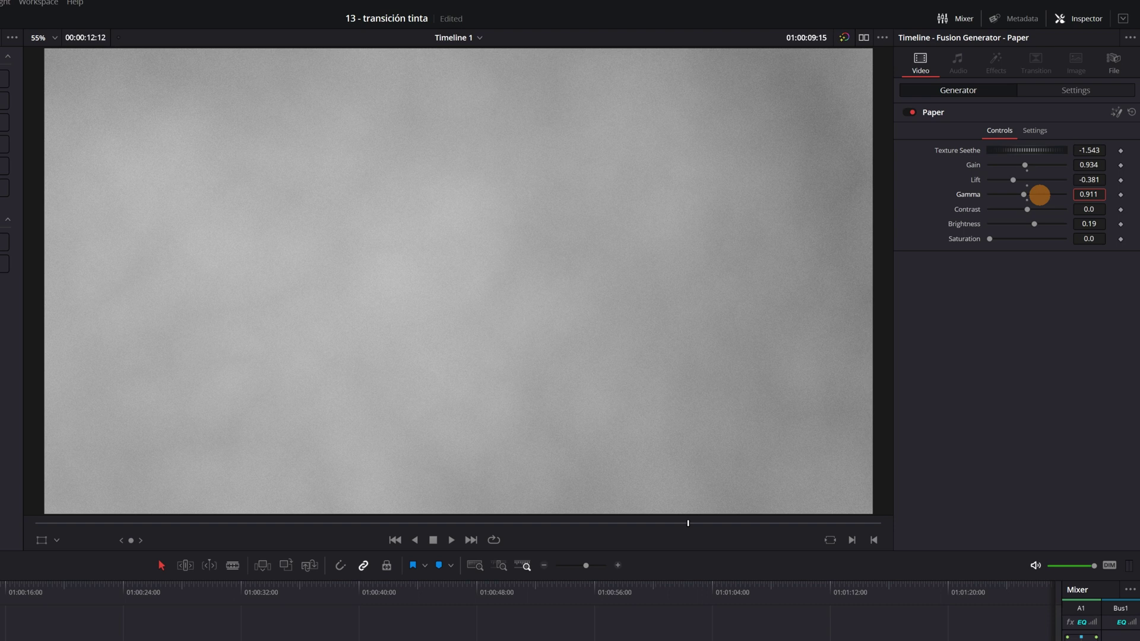
pyautogui.moveTo(1087, 208)
pyautogui.mouseDown()
pyautogui.moveTo(369, 204)
pyautogui.moveTo(208, 179)
pyautogui.moveTo(366, 201)
pyautogui.moveTo(1086, 209)
pyautogui.moveTo(432, 223)
pyautogui.moveTo(1086, 223)
pyautogui.mouseUp()
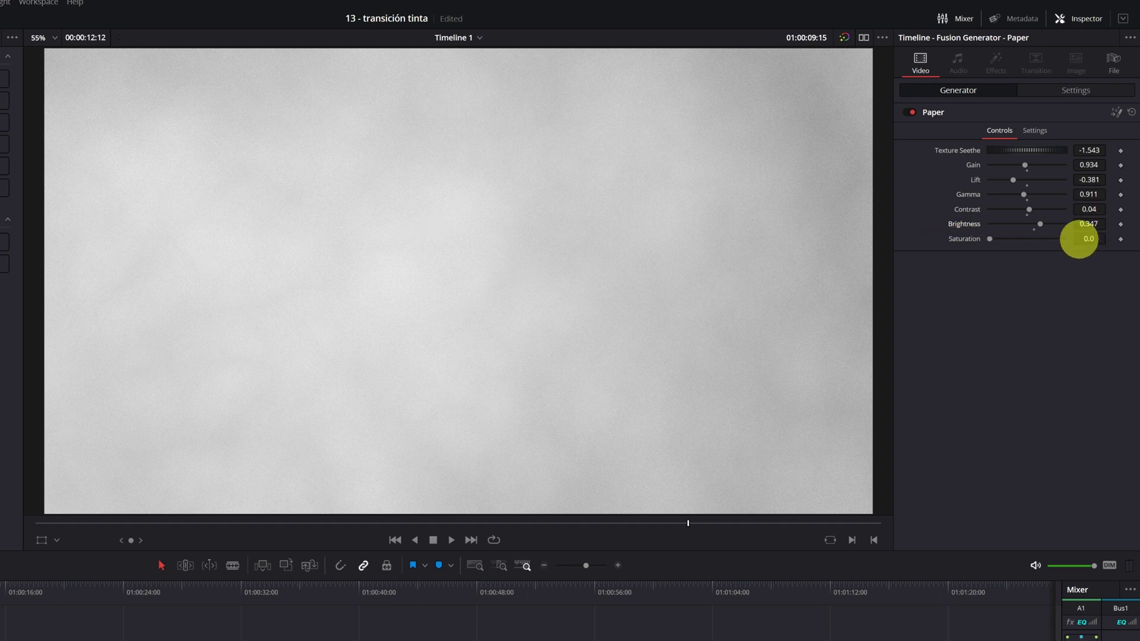
pyautogui.moveTo(1086, 238); pyautogui.dragTo(487, 250)
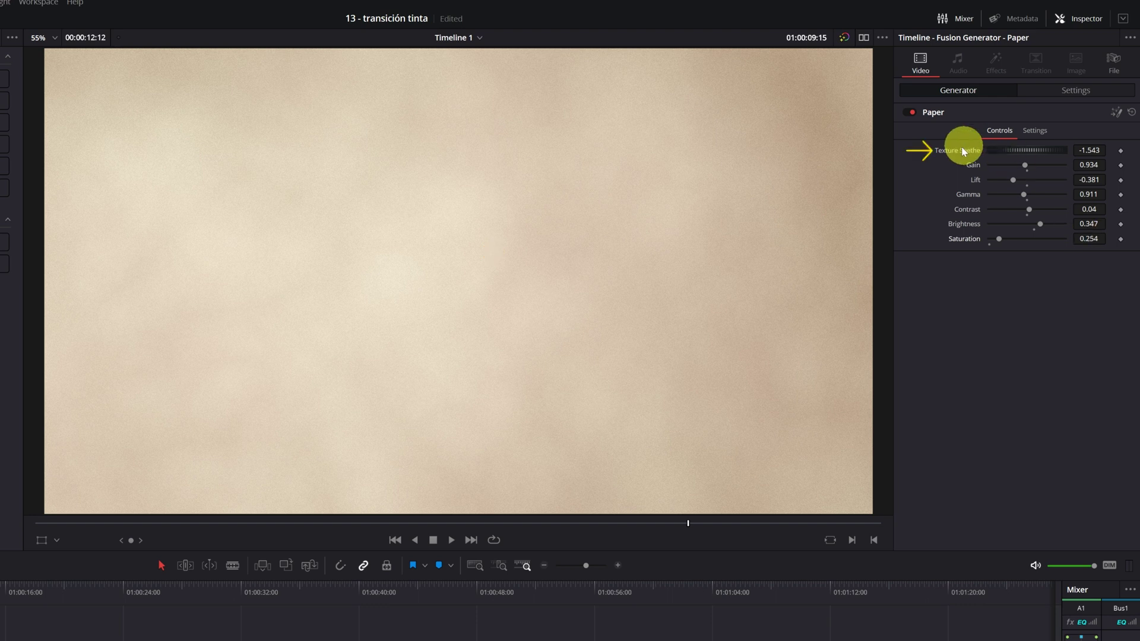
pyautogui.moveTo(1020, 156); pyautogui.dragTo(1097, 162)
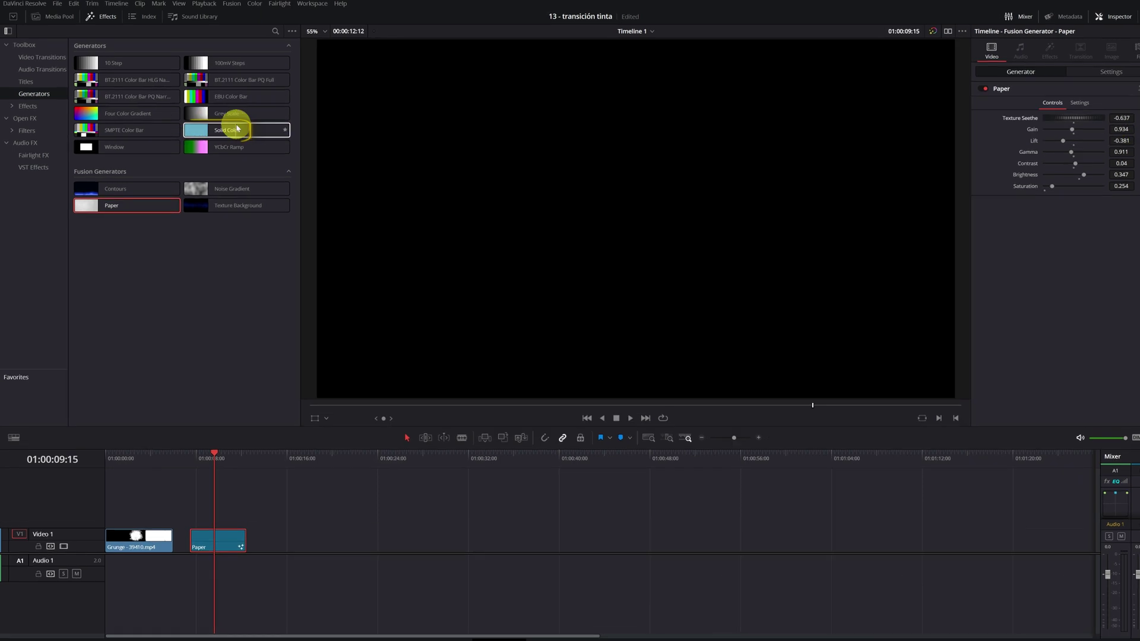
# Step: Drop a Solid Color generator on V1 right after the Paper clip and select it
pyautogui.click(229, 128)
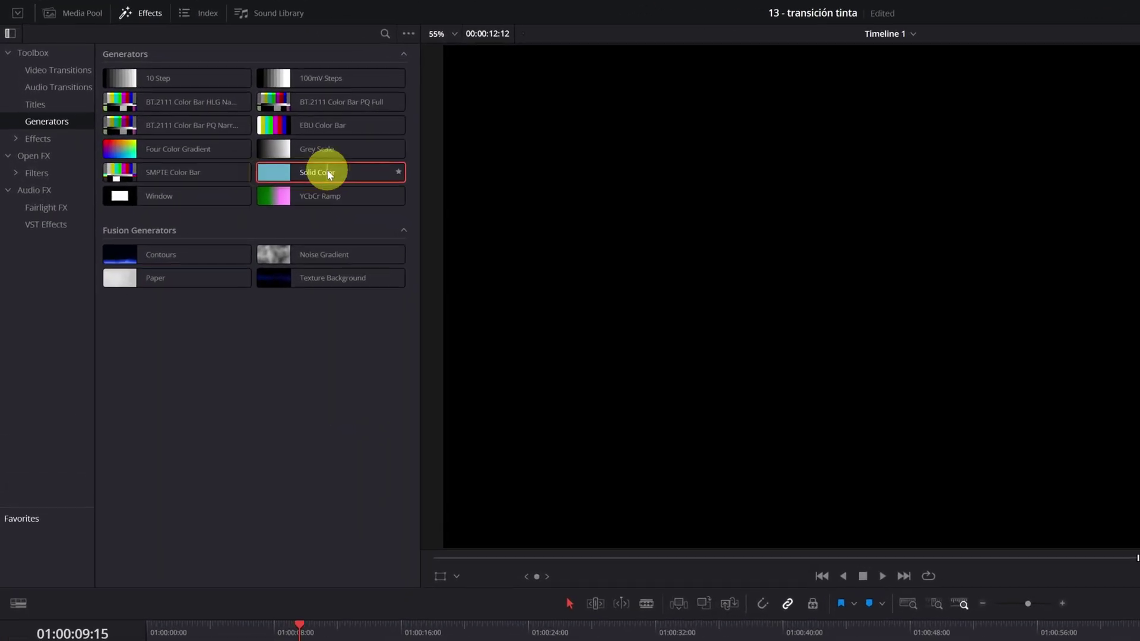
pyautogui.moveTo(330, 181); pyautogui.dragTo(401, 640)
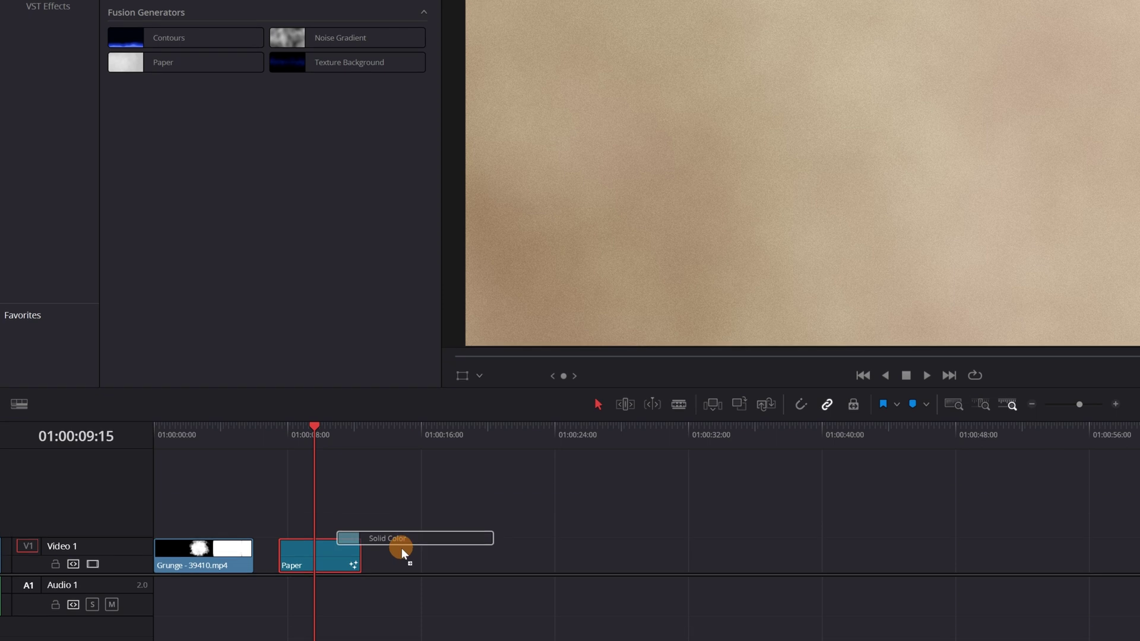
pyautogui.moveTo(401, 547); pyautogui.dragTo(401, 547)
pyautogui.click(444, 427)
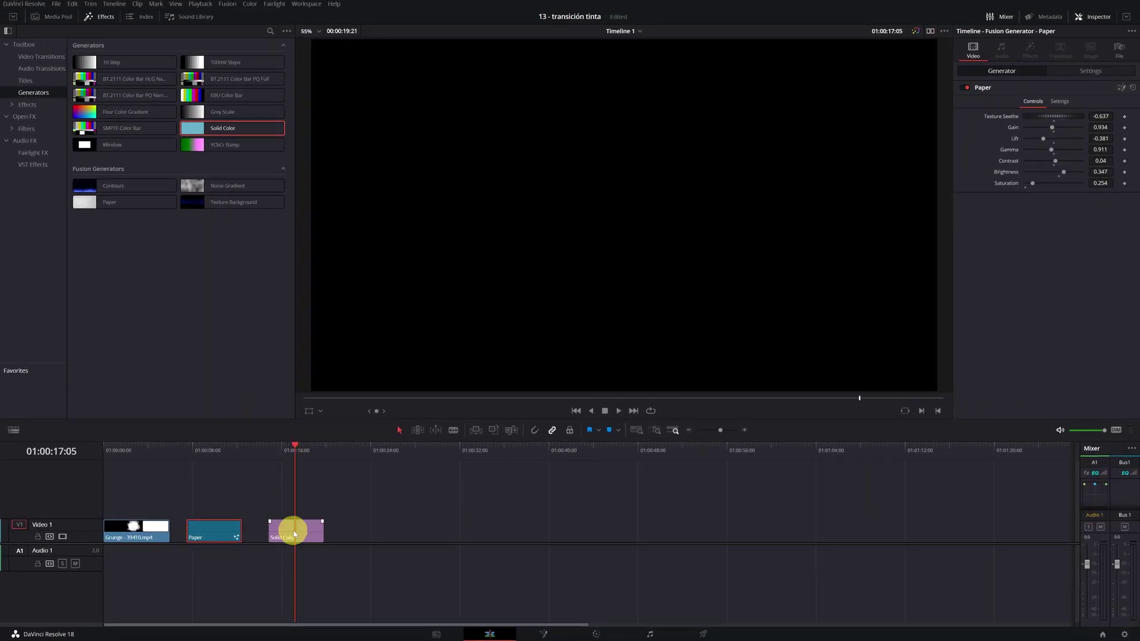
pyautogui.click(295, 534)
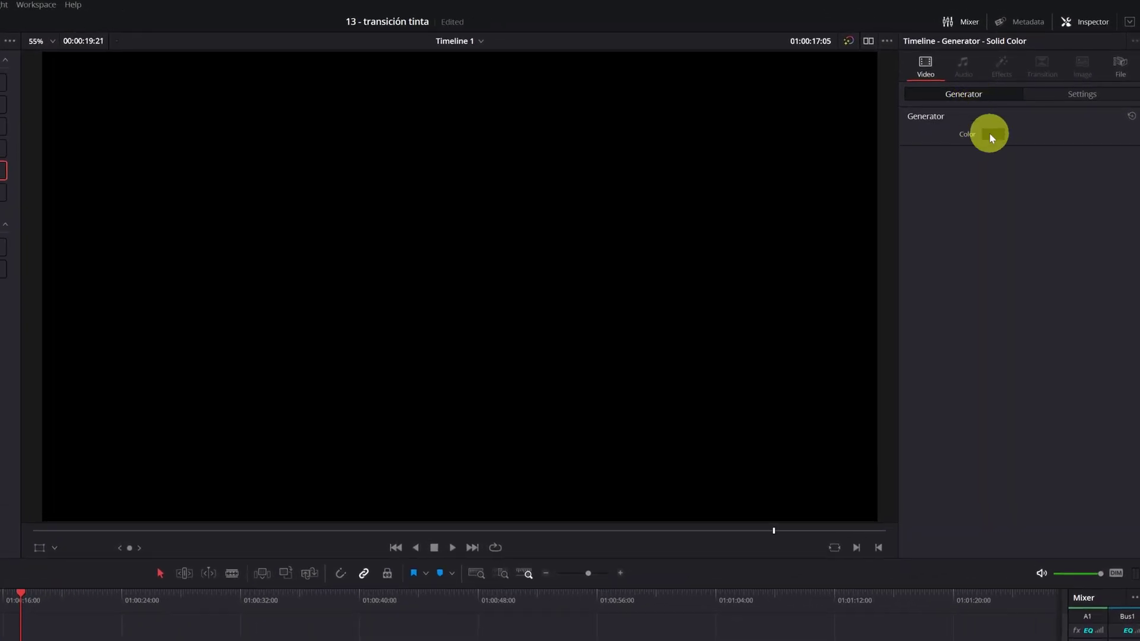
# Step: Set the Solid Color clip's colour to white #ffffff in the colour picker
pyautogui.click(989, 133)
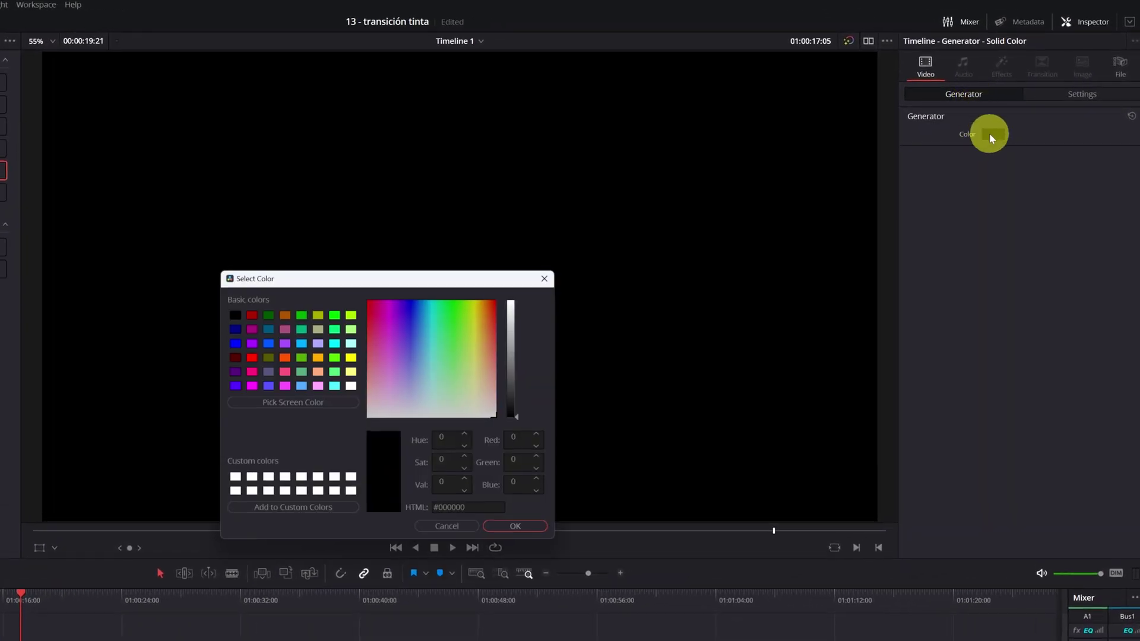
pyautogui.click(469, 414)
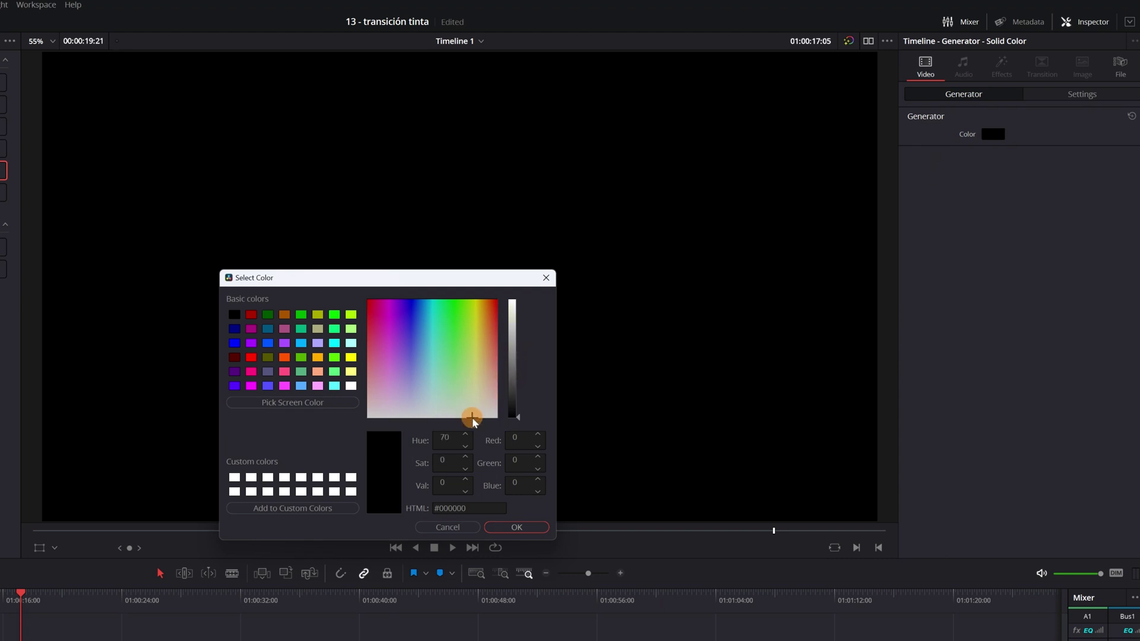
pyautogui.click(519, 420)
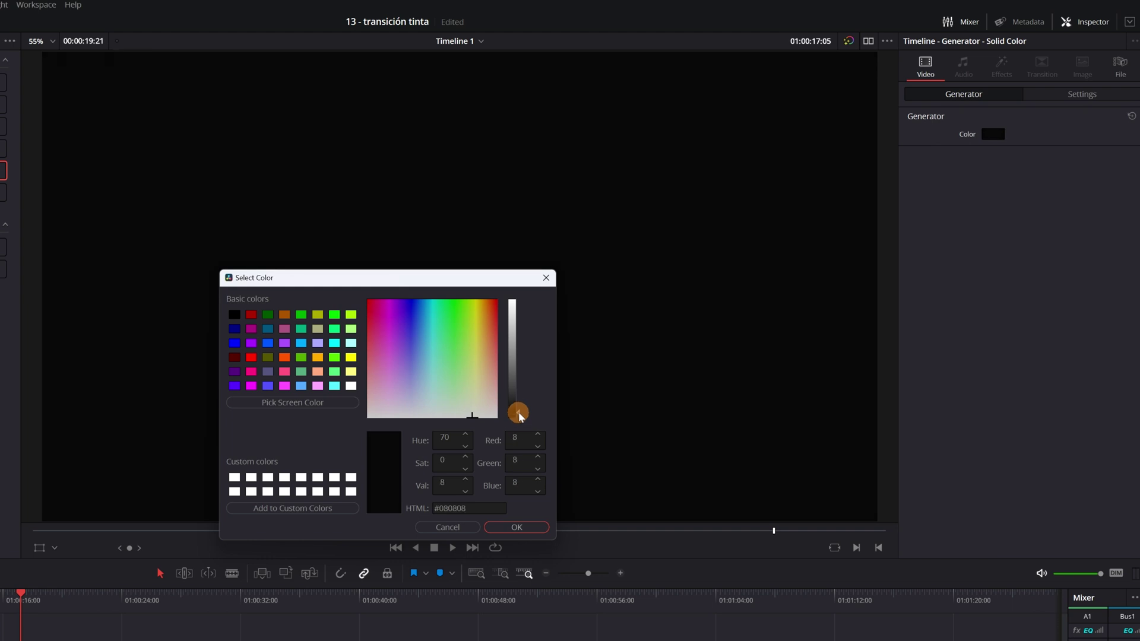
pyautogui.moveTo(519, 415); pyautogui.dragTo(518, 300)
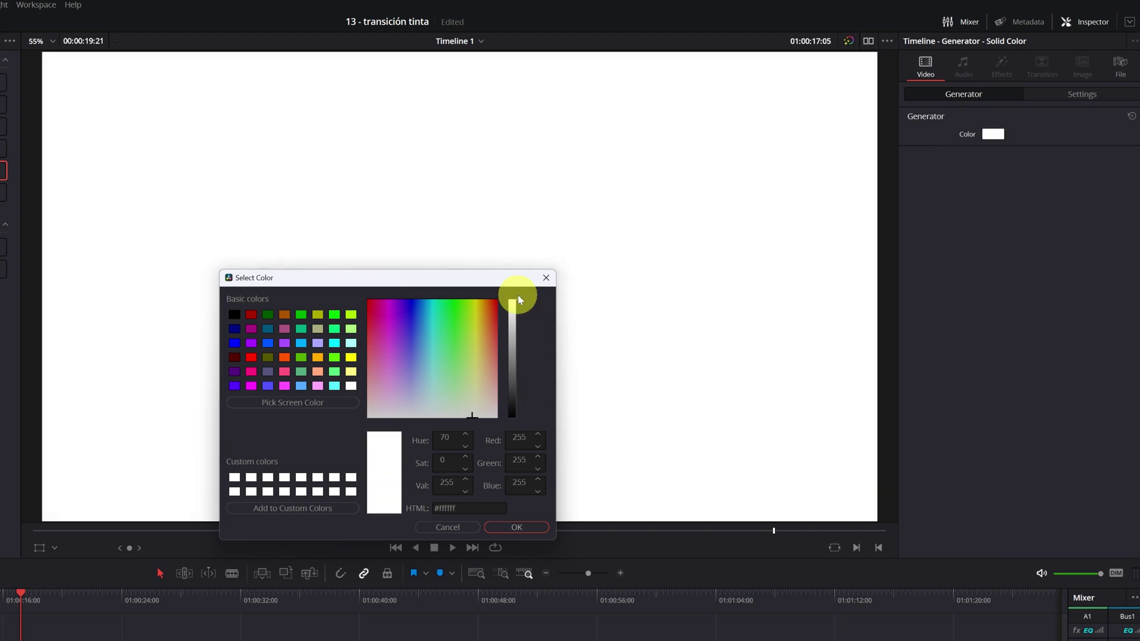
pyautogui.click(509, 526)
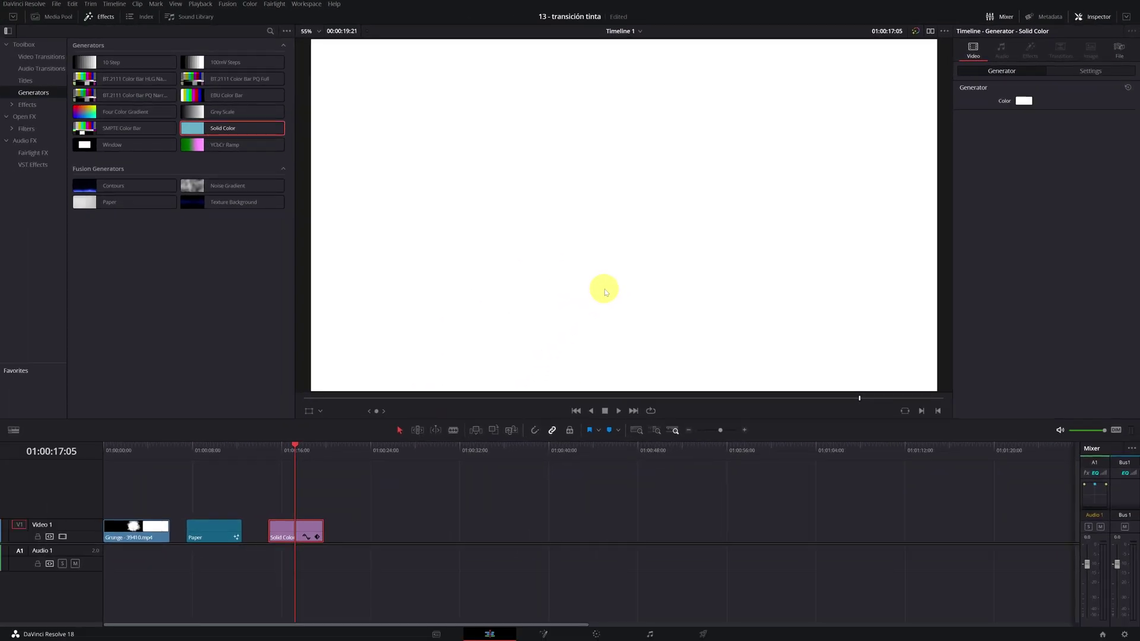
# Step: Delete the Solid Color clip and select the Paper clip
pyautogui.click(214, 448)
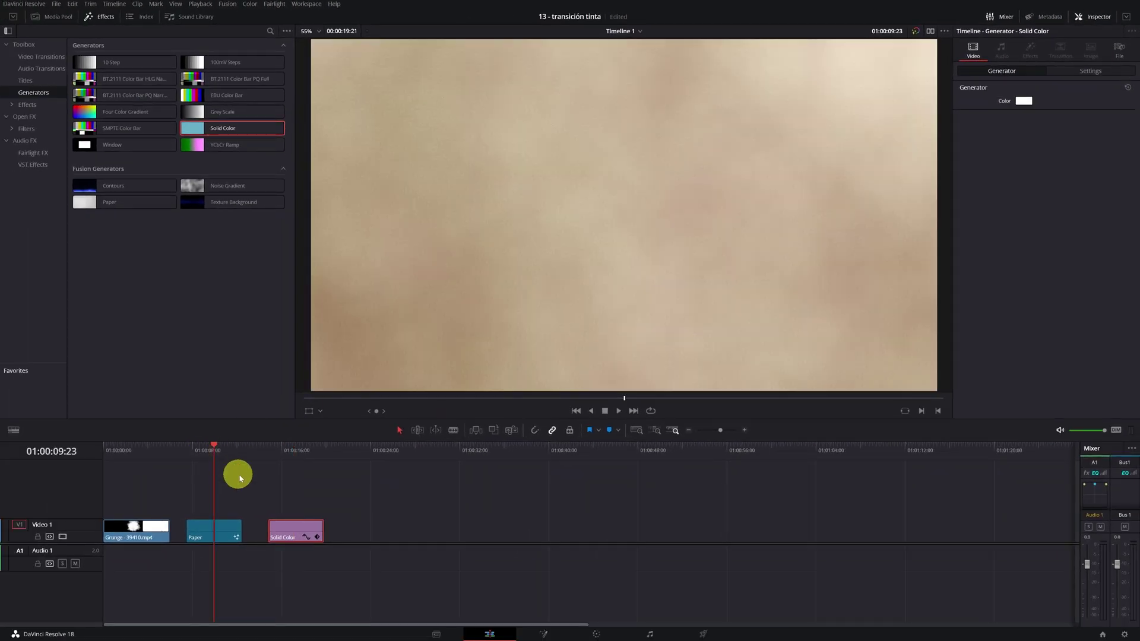
pyautogui.press('Delete')
pyautogui.click(204, 536)
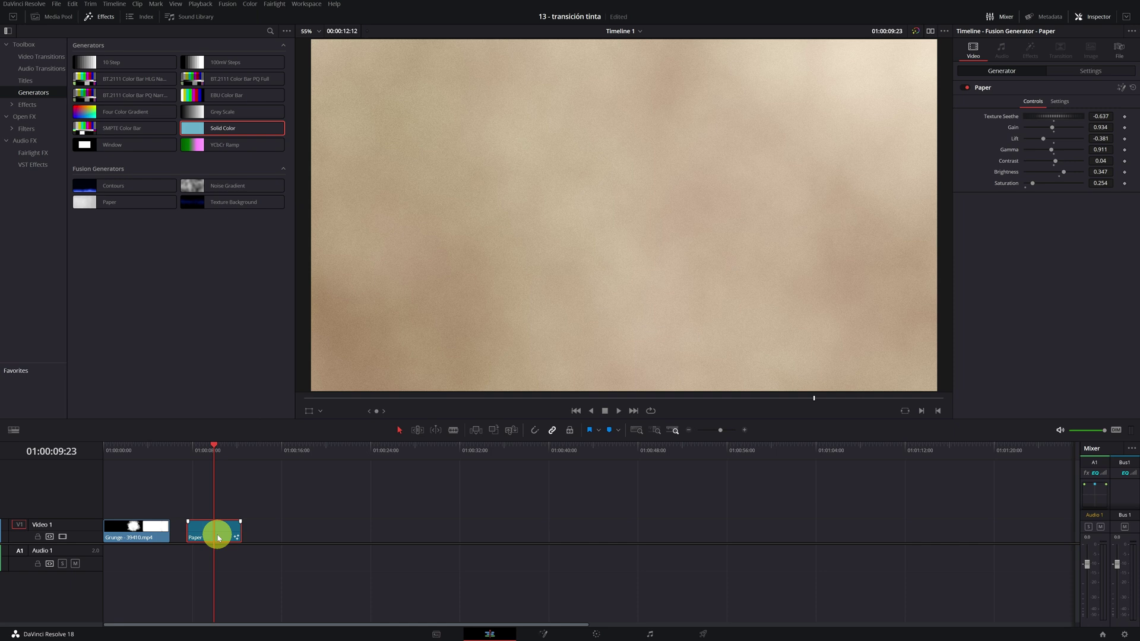
# Step: Brighten the Paper texture to Gain 1.006 and Lift about -0.276
pyautogui.click(1100, 127)
pyautogui.write('1.1')
pyautogui.press('Return')
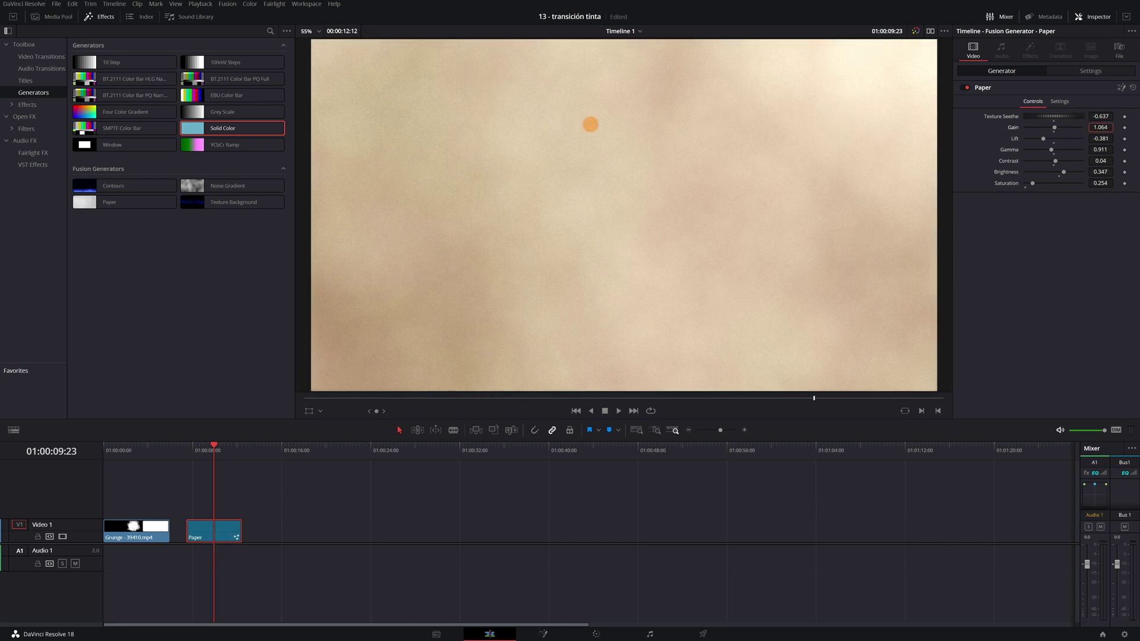
pyautogui.moveTo(1054, 127); pyautogui.dragTo(1054, 127)
pyautogui.moveTo(1043, 139); pyautogui.dragTo(1046, 138)
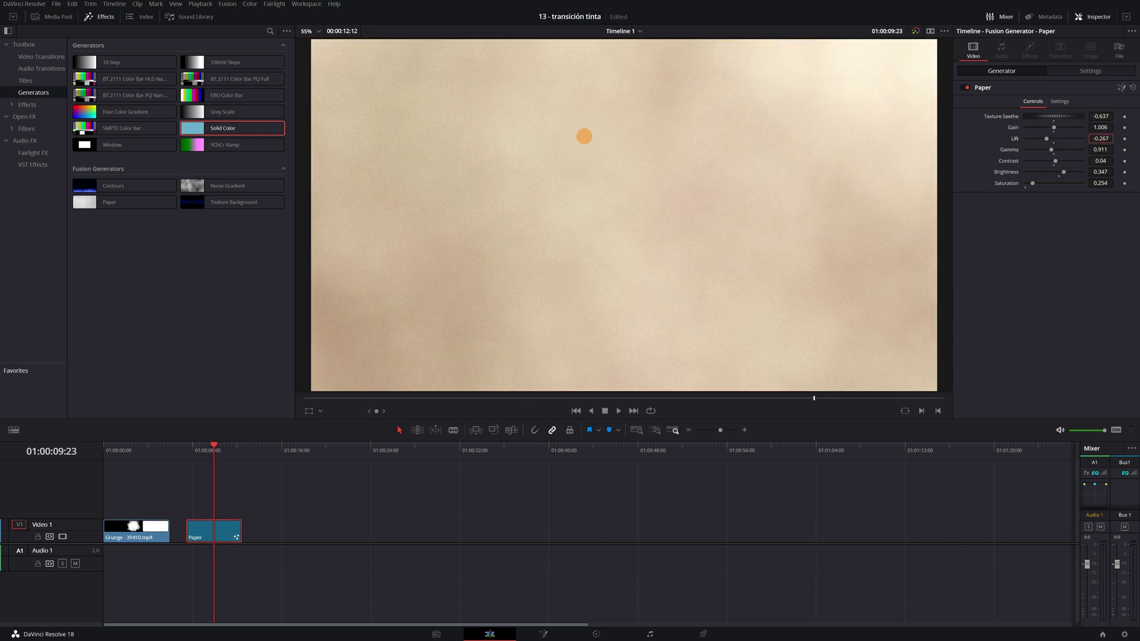
pyautogui.moveTo(580, 138); pyautogui.dragTo(1096, 141)
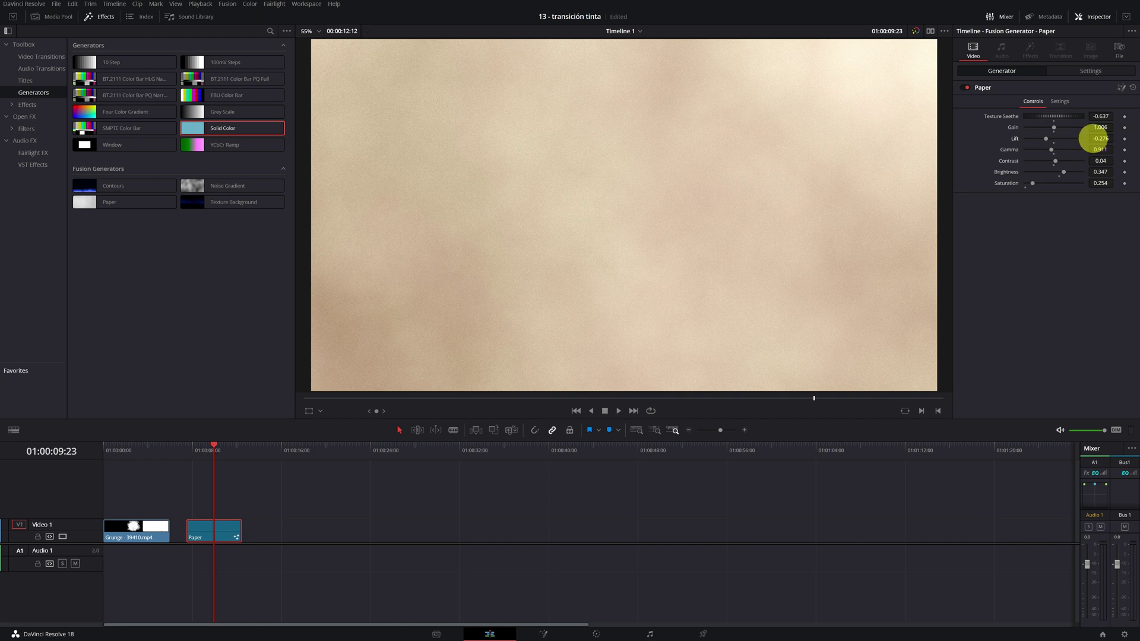
pyautogui.click(127, 455)
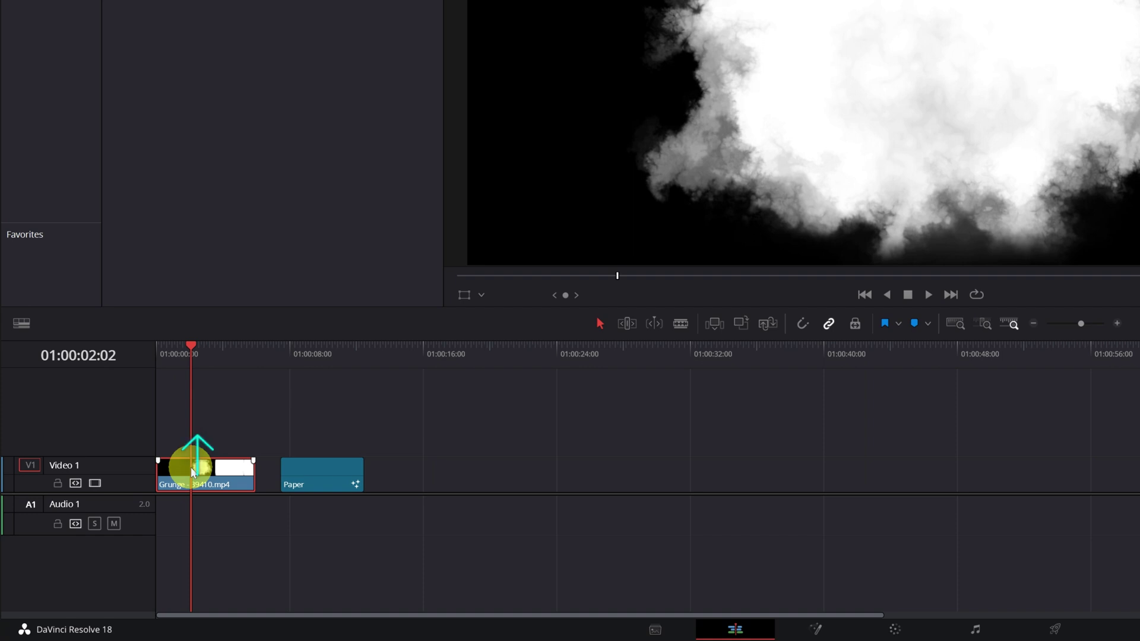
# Step: Move the grunge clip up to V2 and align the Paper clip beneath it from the start, matching length
pyautogui.moveTo(191, 467); pyautogui.dragTo(189, 443)
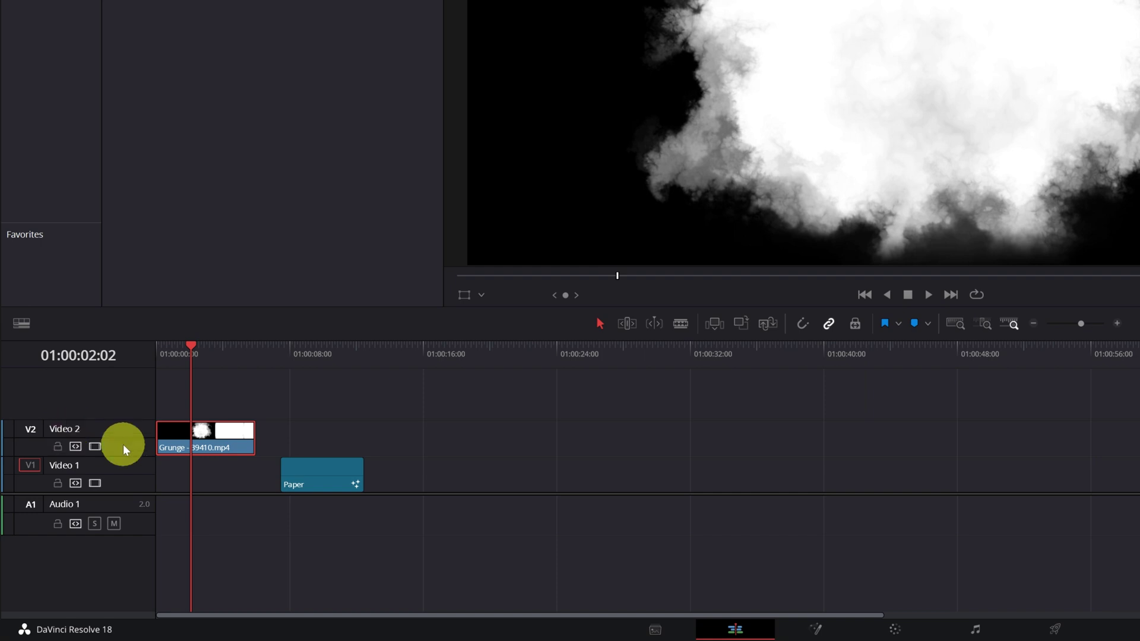
pyautogui.click(319, 480)
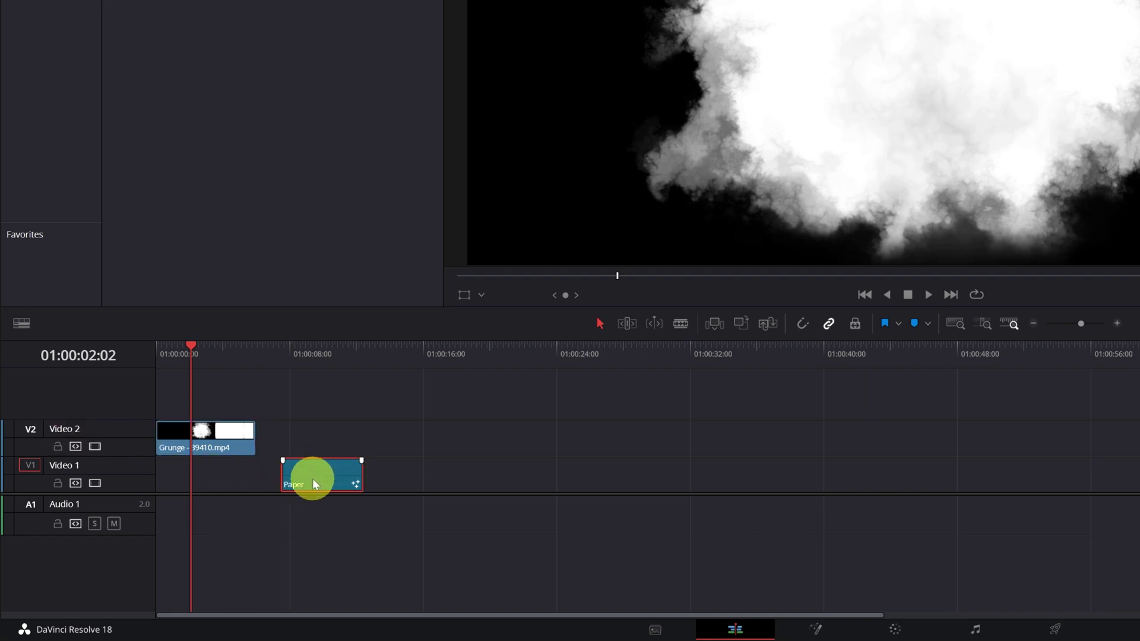
pyautogui.moveTo(315, 476); pyautogui.dragTo(180, 473)
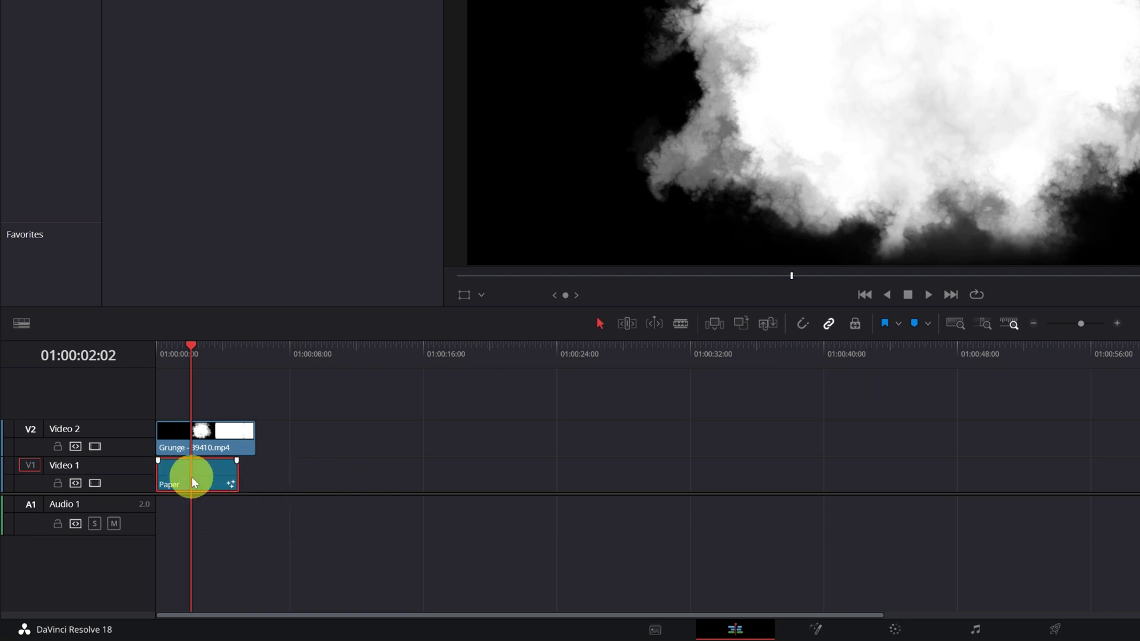
pyautogui.moveTo(234, 478); pyautogui.dragTo(253, 477)
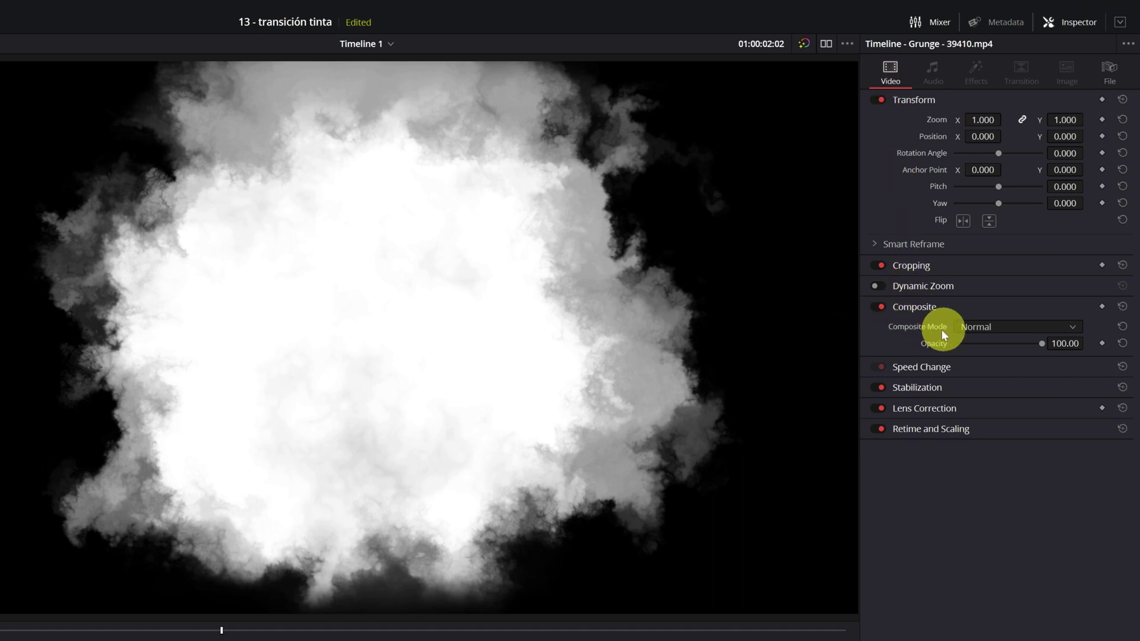
# Step: Set the Grunge ink clip's Composite Mode to Lum in the Inspector
pyautogui.click(1074, 327)
pyautogui.scroll(-10, 1075, 380)
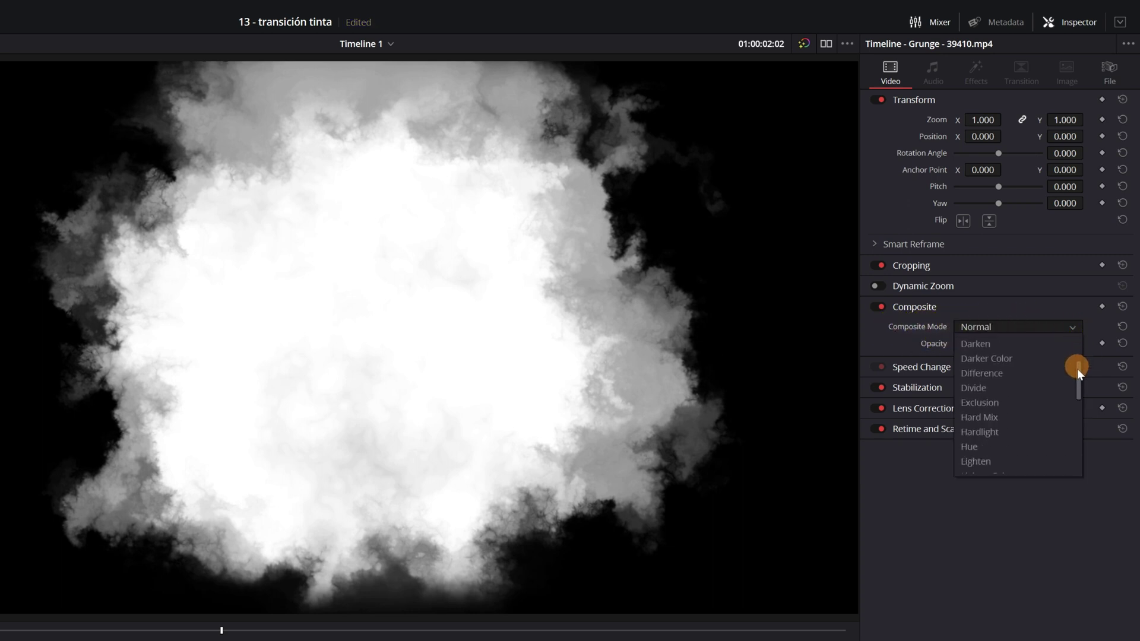
pyautogui.moveTo(1071, 428); pyautogui.dragTo(1071, 451)
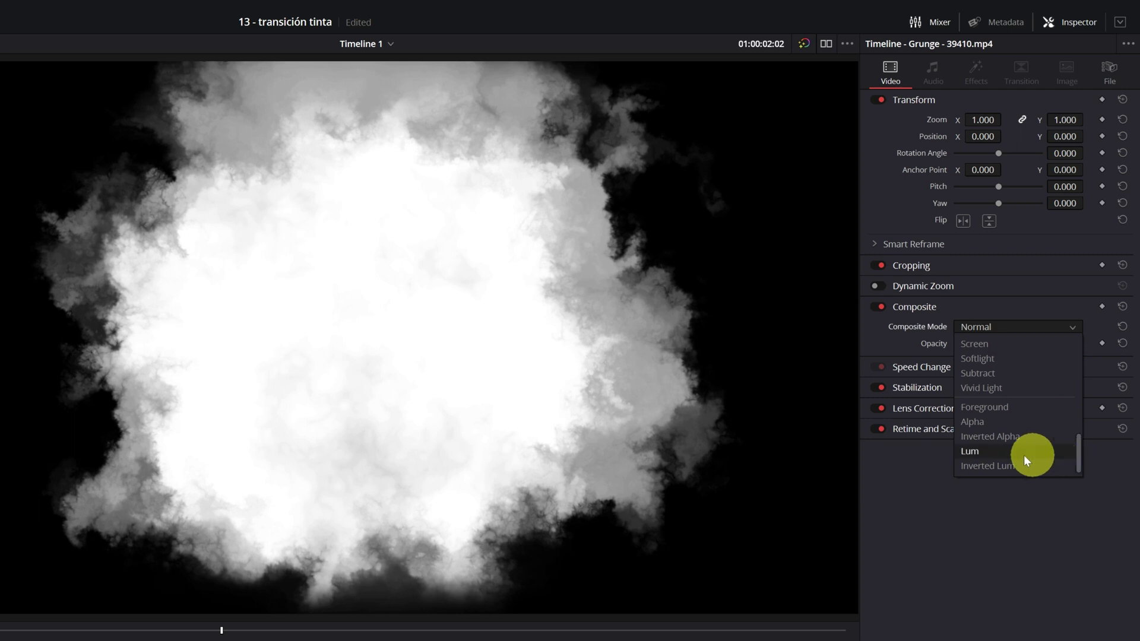
pyautogui.click(982, 451)
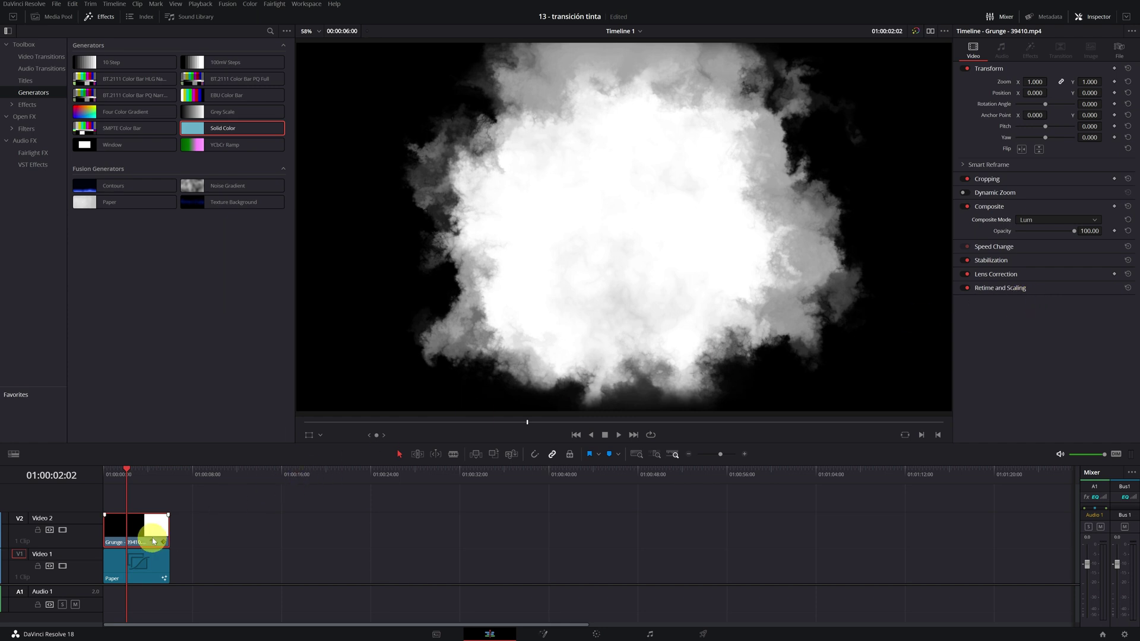
# Step: Review the Paper clip's transform and composite settings, then bring up the Media Pool
pyautogui.click(139, 571)
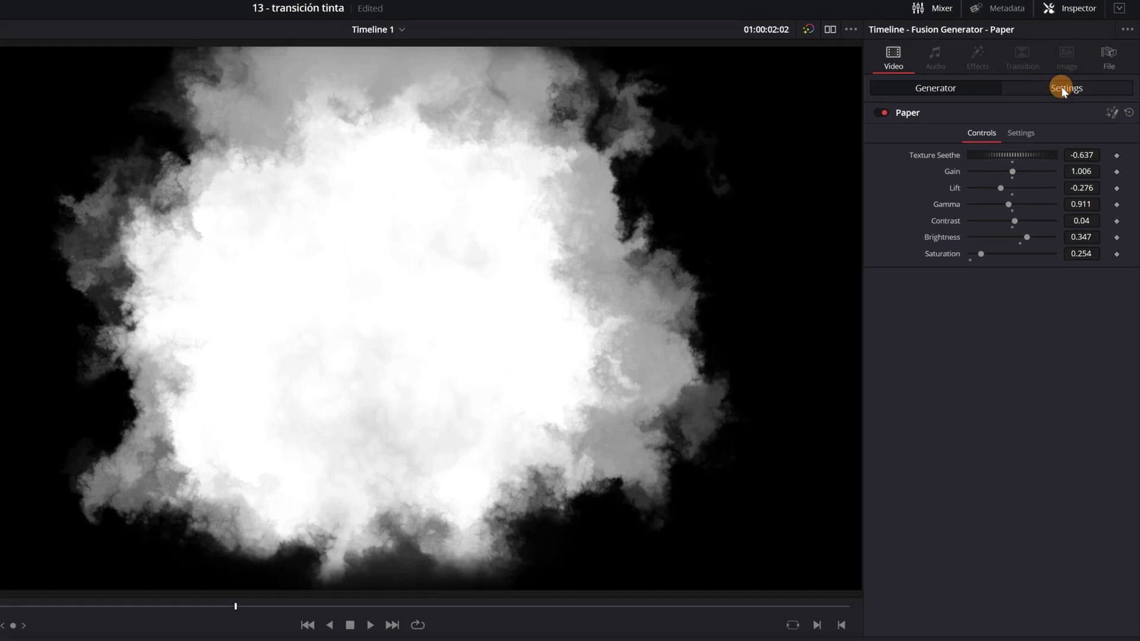
pyautogui.click(1060, 87)
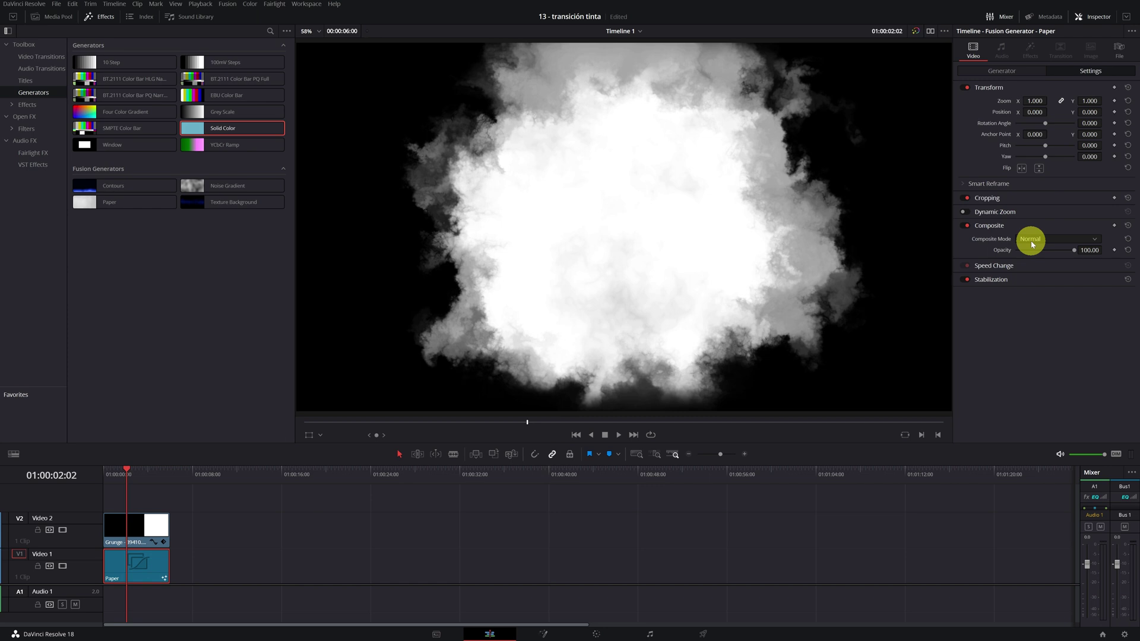
pyautogui.click(49, 17)
# Step: Place the pexels castle clip on a new V3 track starting at 01:00:00:00
pyautogui.doubleClick(177, 56)
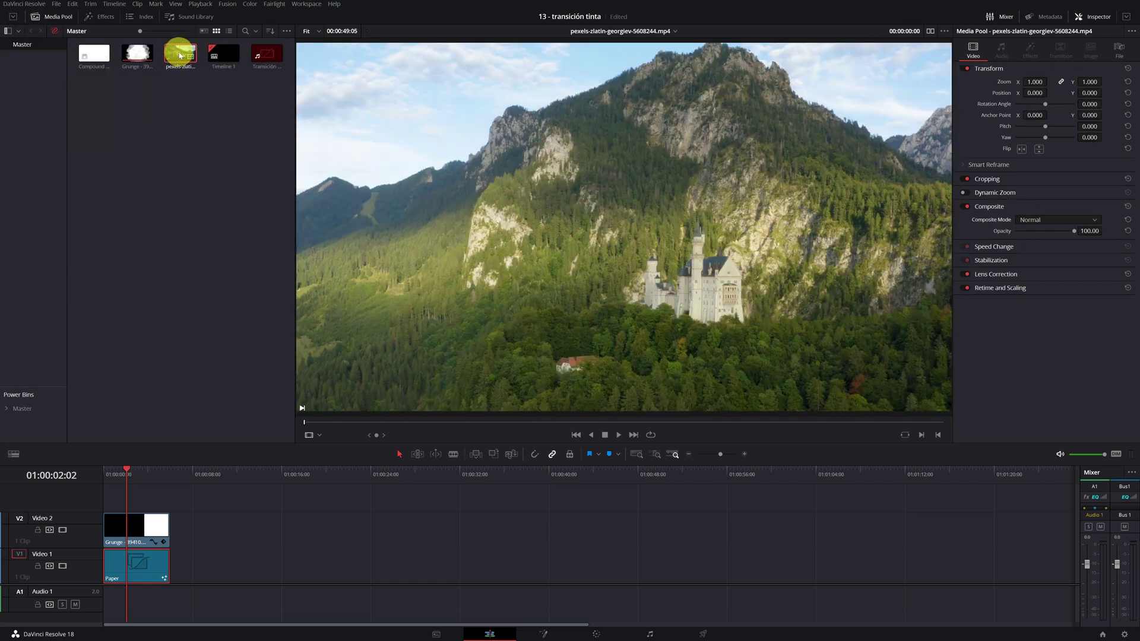
pyautogui.moveTo(180, 56); pyautogui.dragTo(212, 525)
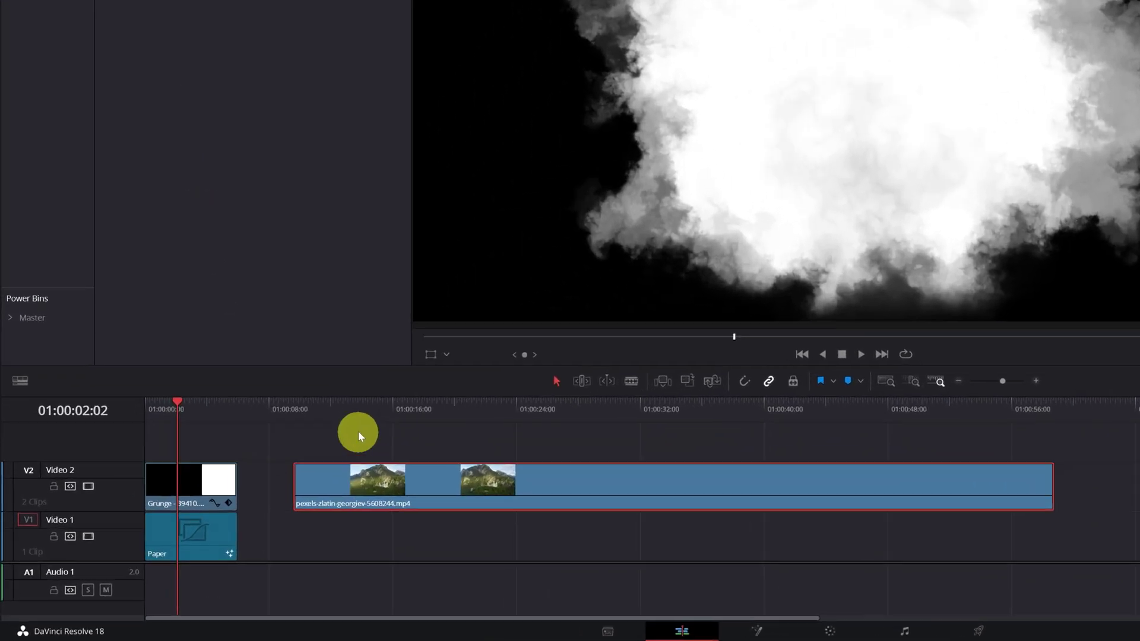
pyautogui.click(303, 479)
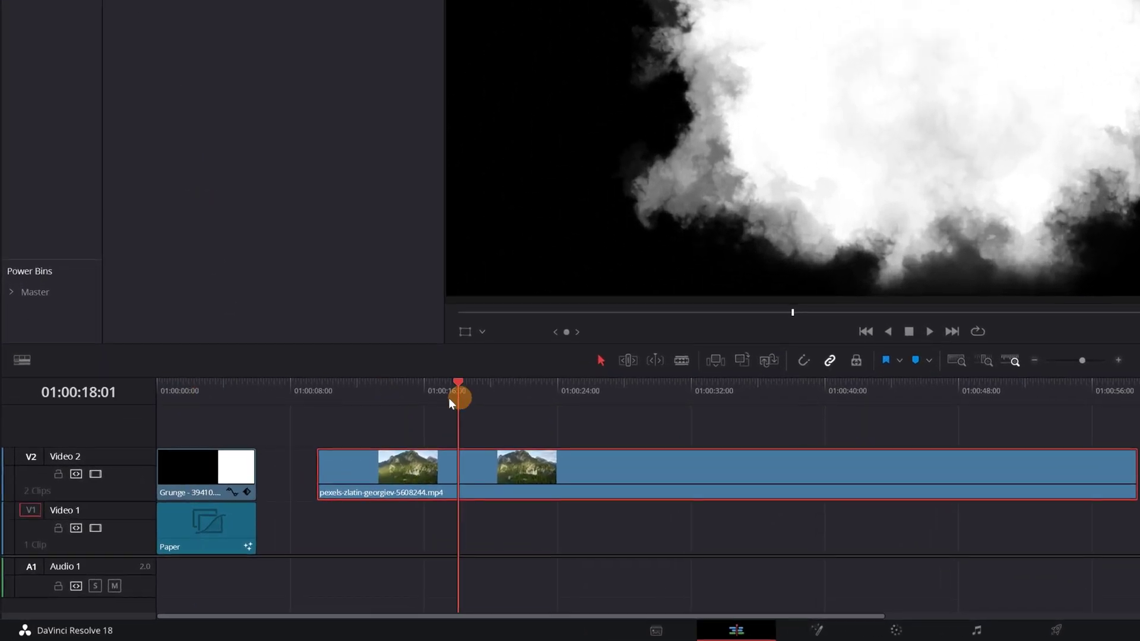
pyautogui.moveTo(449, 400); pyautogui.dragTo(414, 398)
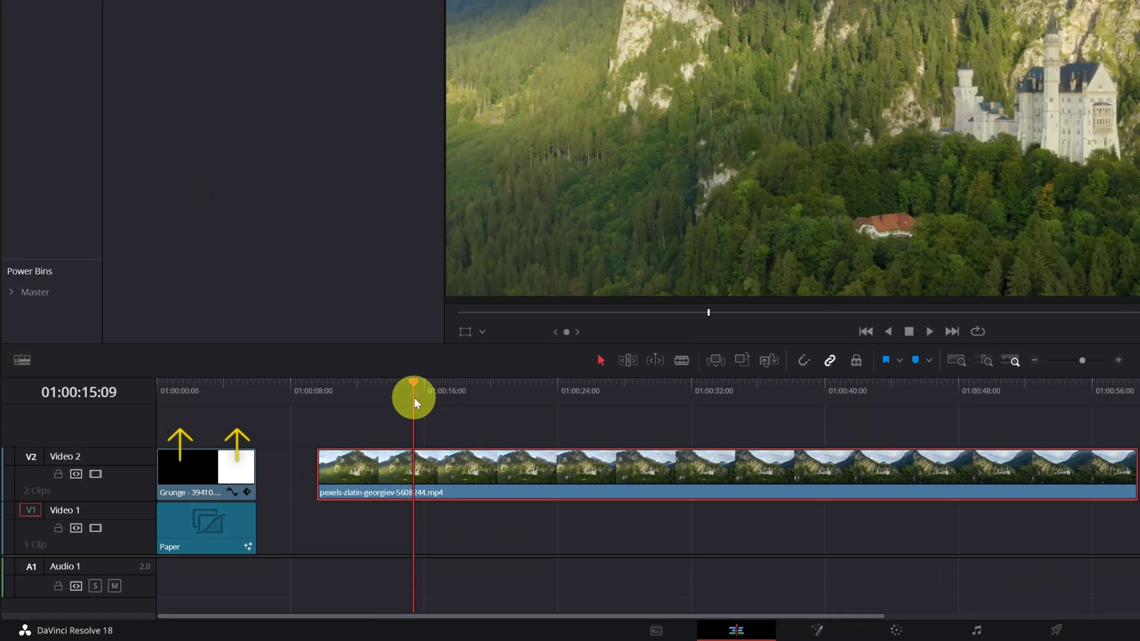
pyautogui.moveTo(374, 471)
pyautogui.mouseDown()
pyautogui.moveTo(317, 439)
pyautogui.moveTo(203, 436)
pyautogui.mouseUp()
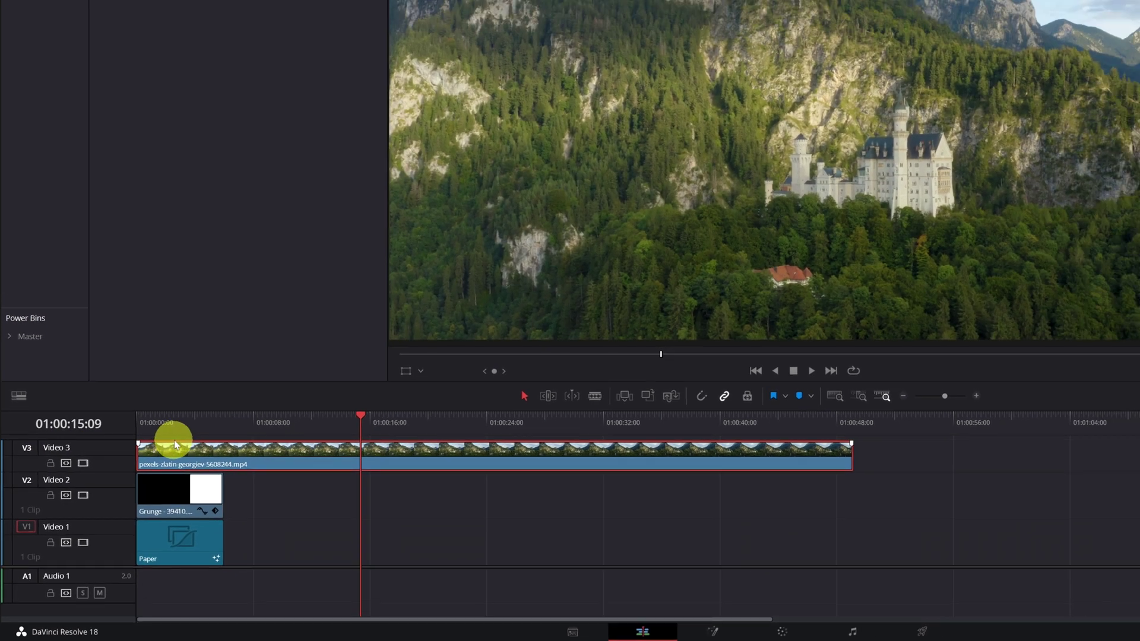
pyautogui.click(173, 433)
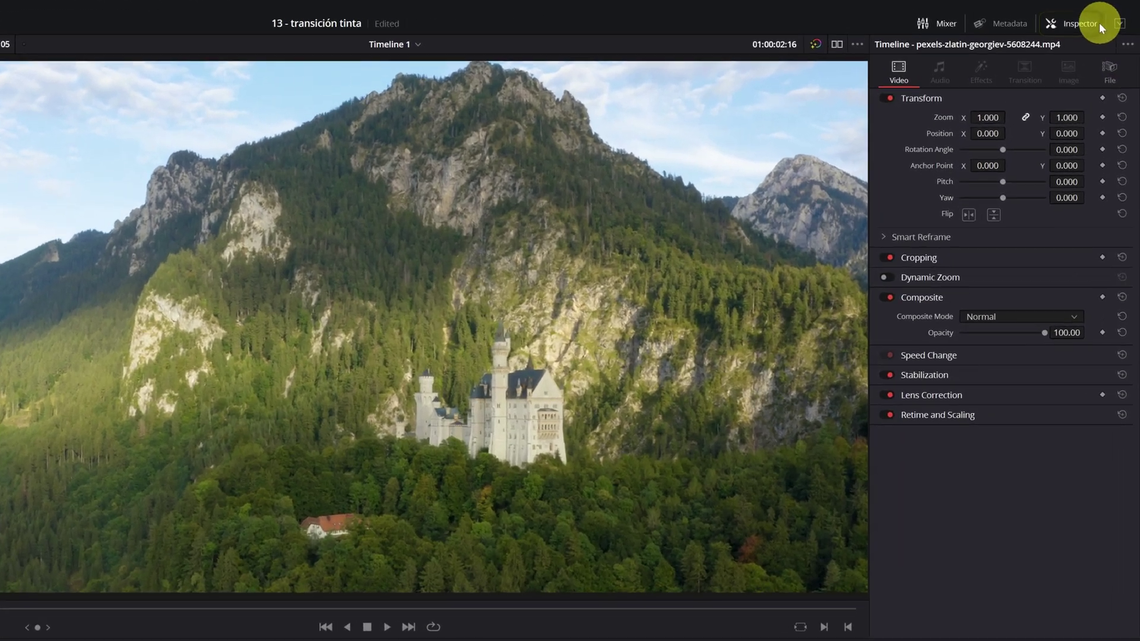
# Step: Set the castle clip's Composite Mode to Foreground and return the playhead to the start
pyautogui.click(900, 73)
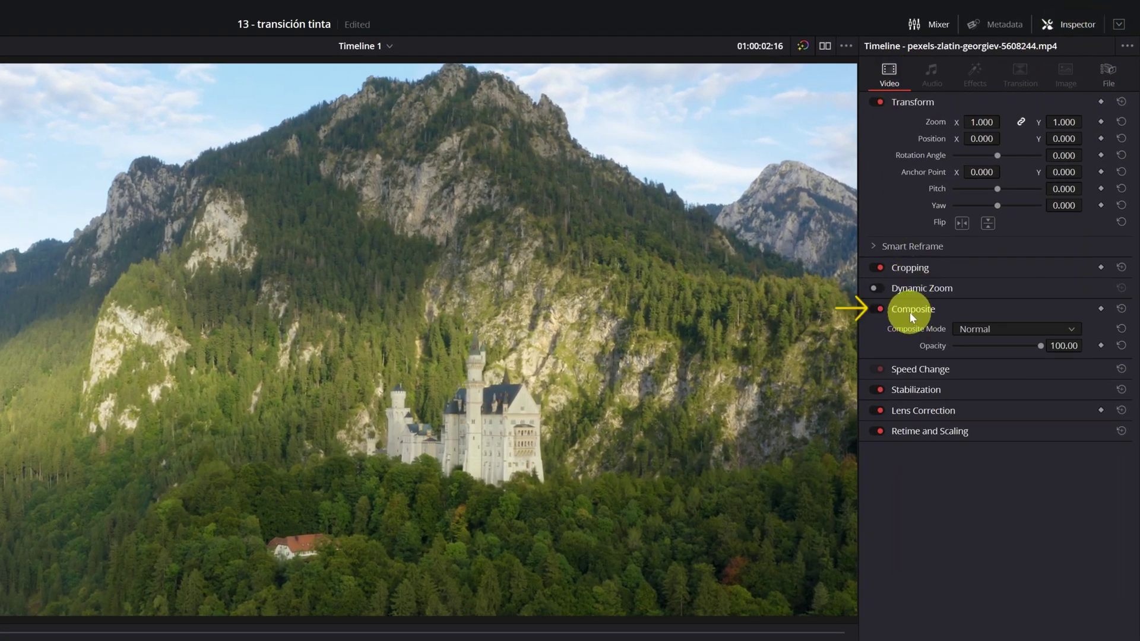
pyautogui.click(1072, 330)
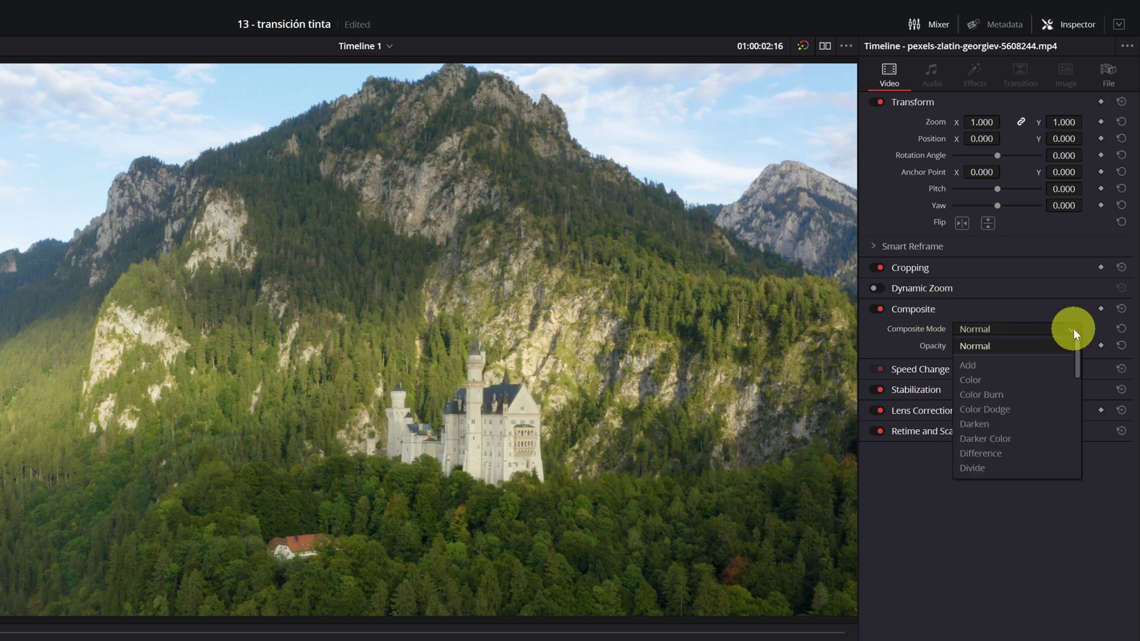
pyautogui.moveTo(1076, 343); pyautogui.dragTo(1078, 464)
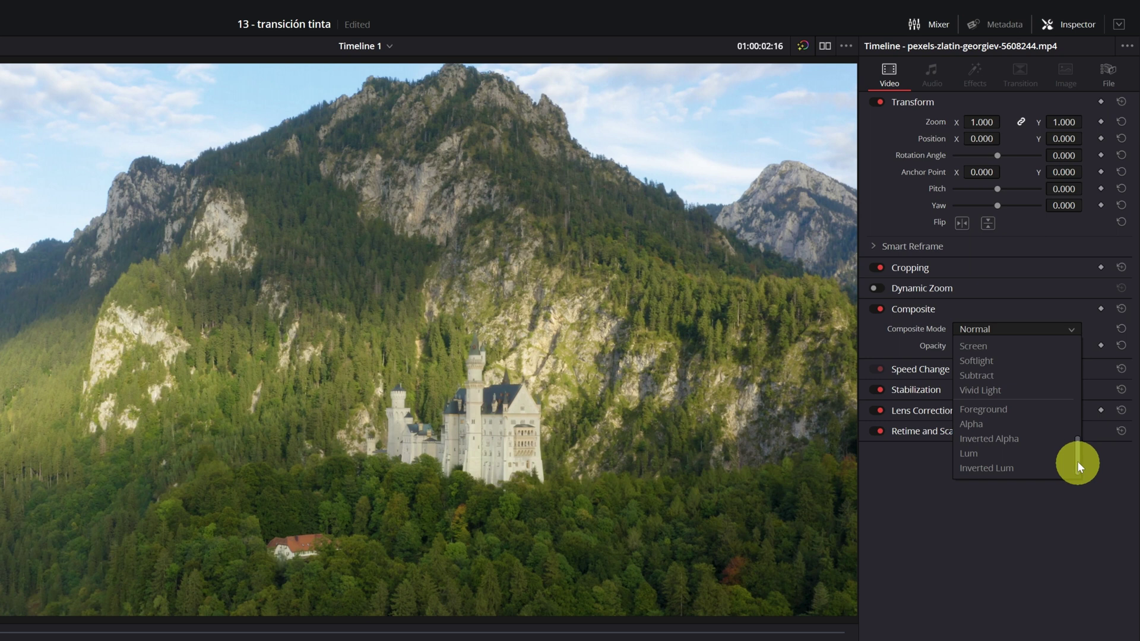
pyautogui.click(998, 409)
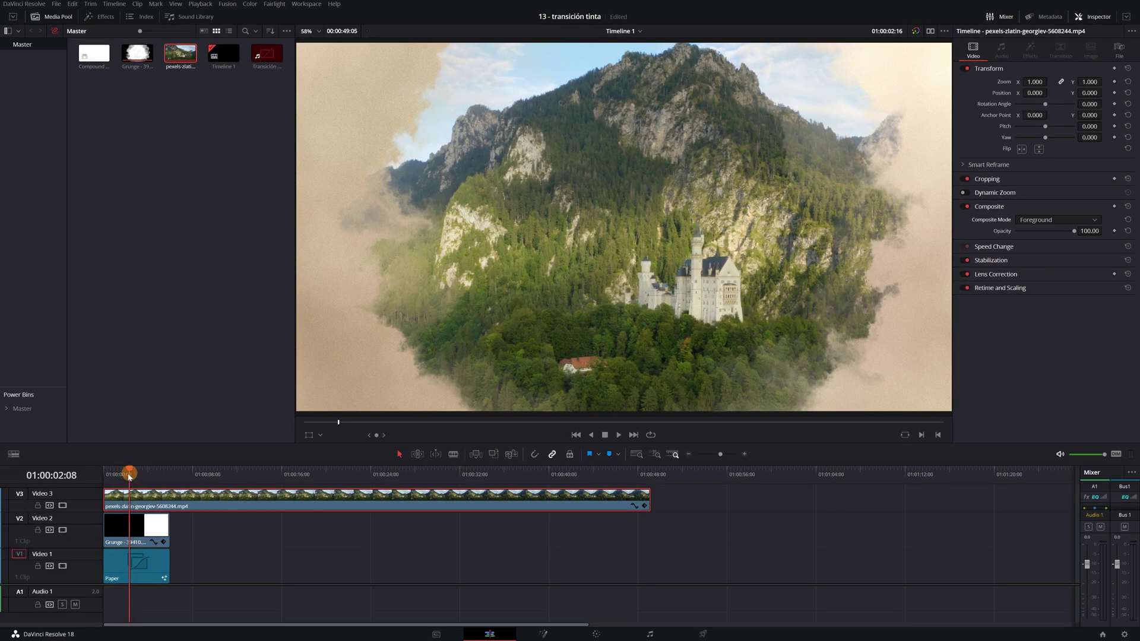
pyautogui.moveTo(129, 474); pyautogui.dragTo(102, 476)
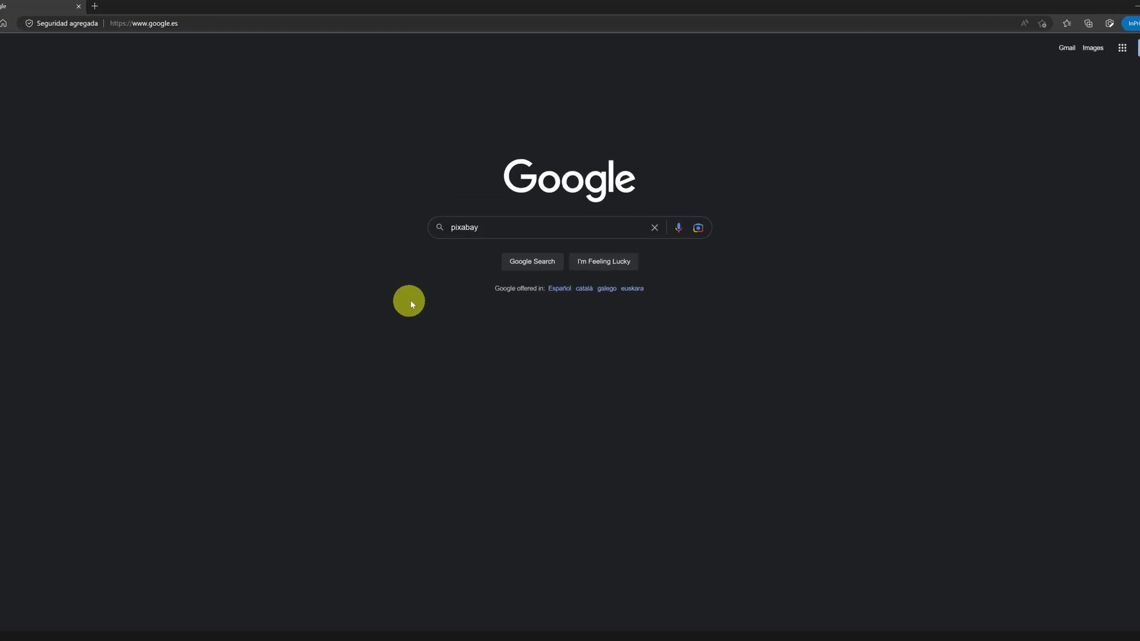
# Step: Search Google for 'pixabay' and open the pixabay.com result
pyautogui.click(485, 306)
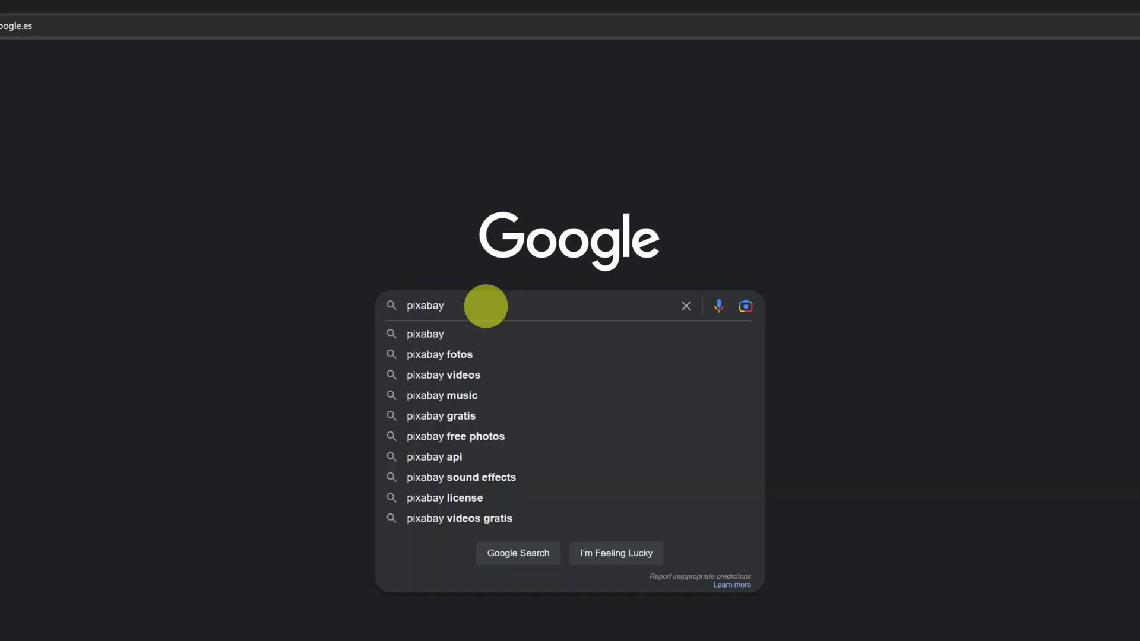
pyautogui.press('Return')
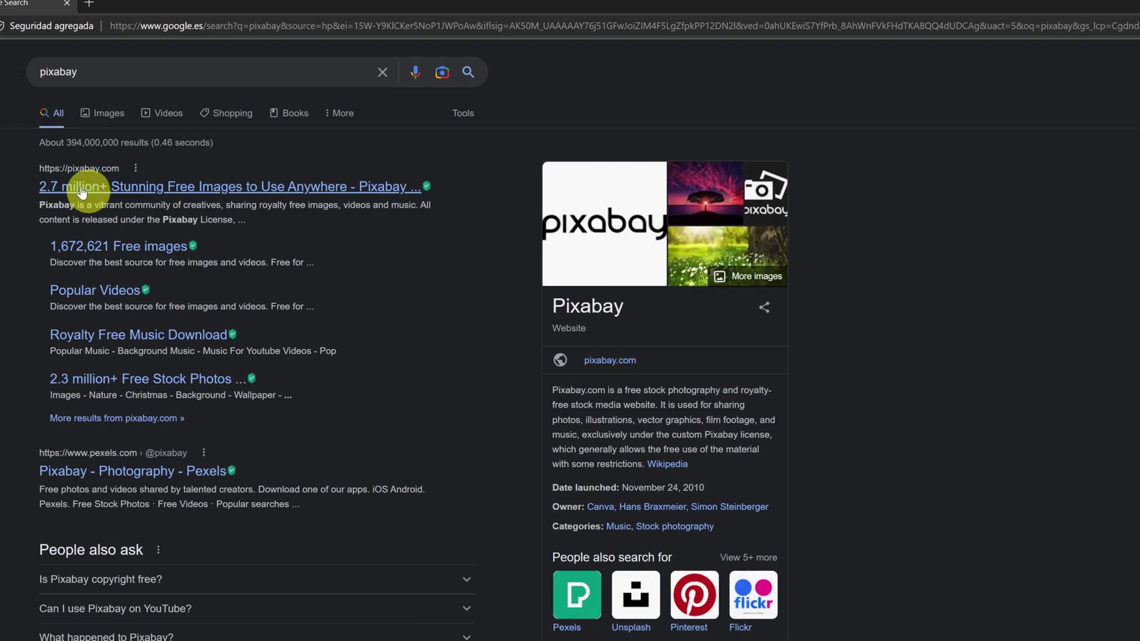
pyautogui.click(203, 181)
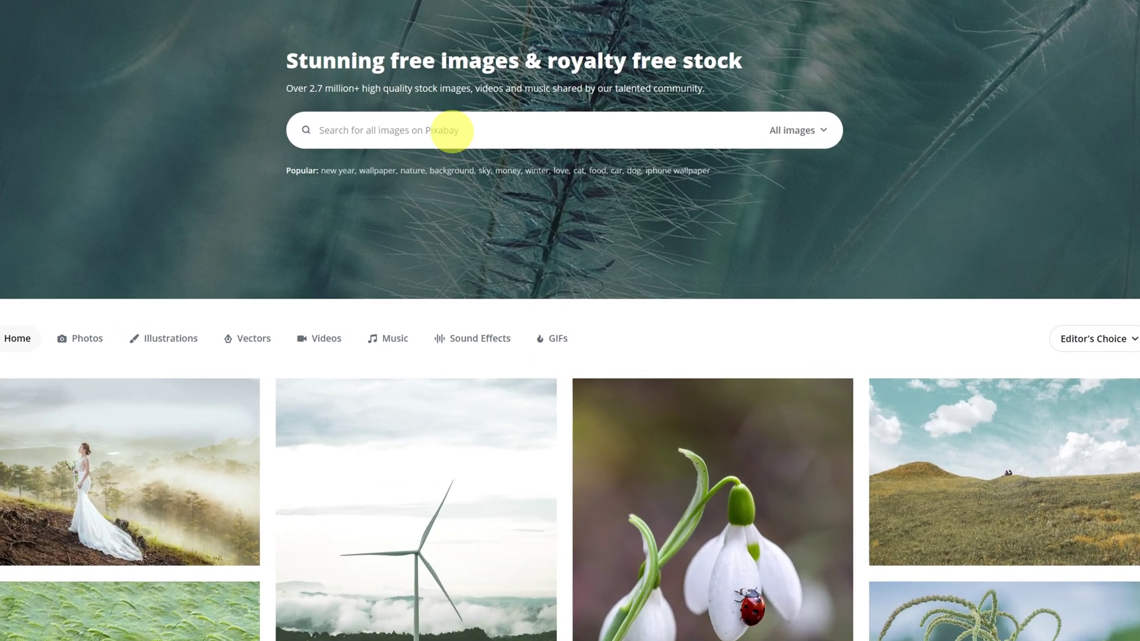
# Step: Switch the Pixabay search to Videos and search for 'ink'
pyautogui.click(491, 193)
pyautogui.click(823, 142)
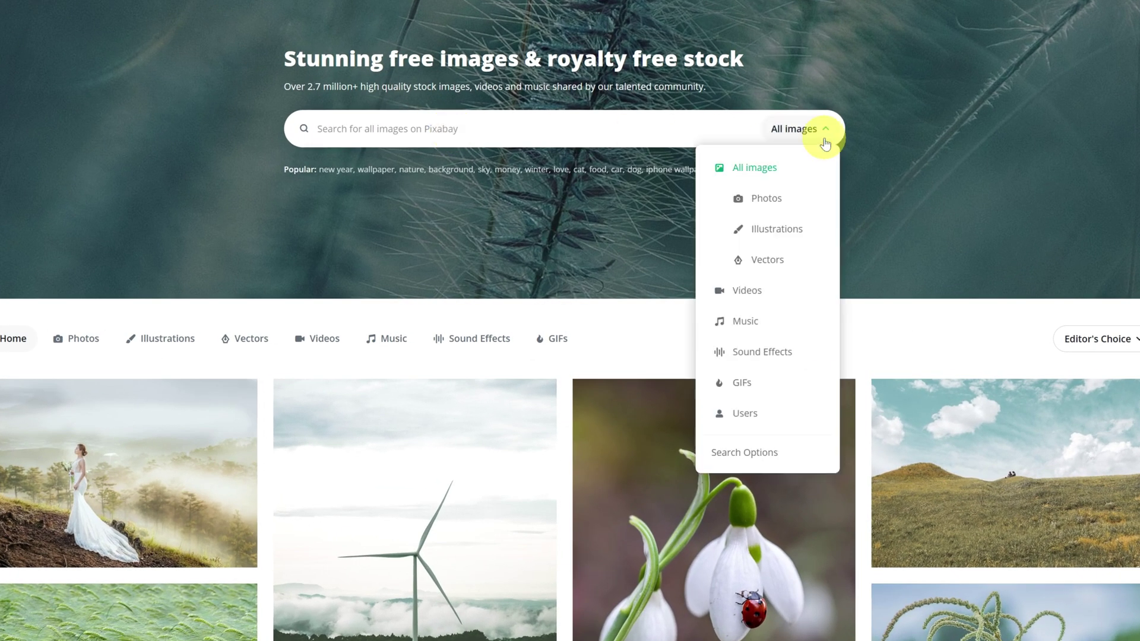
pyautogui.click(747, 291)
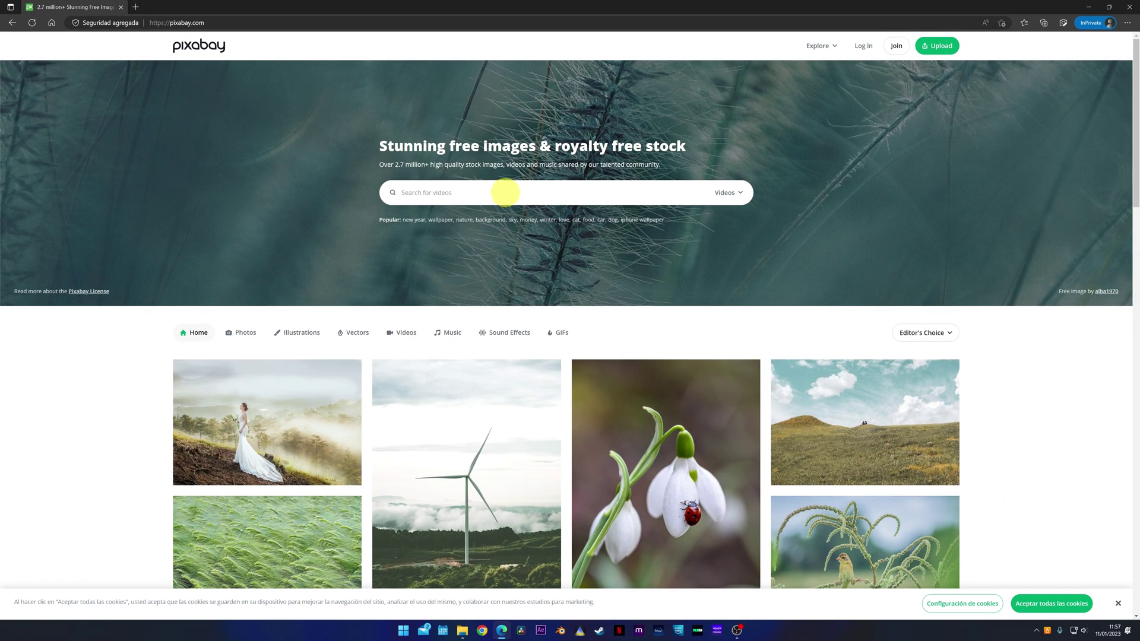
pyautogui.write('ink')
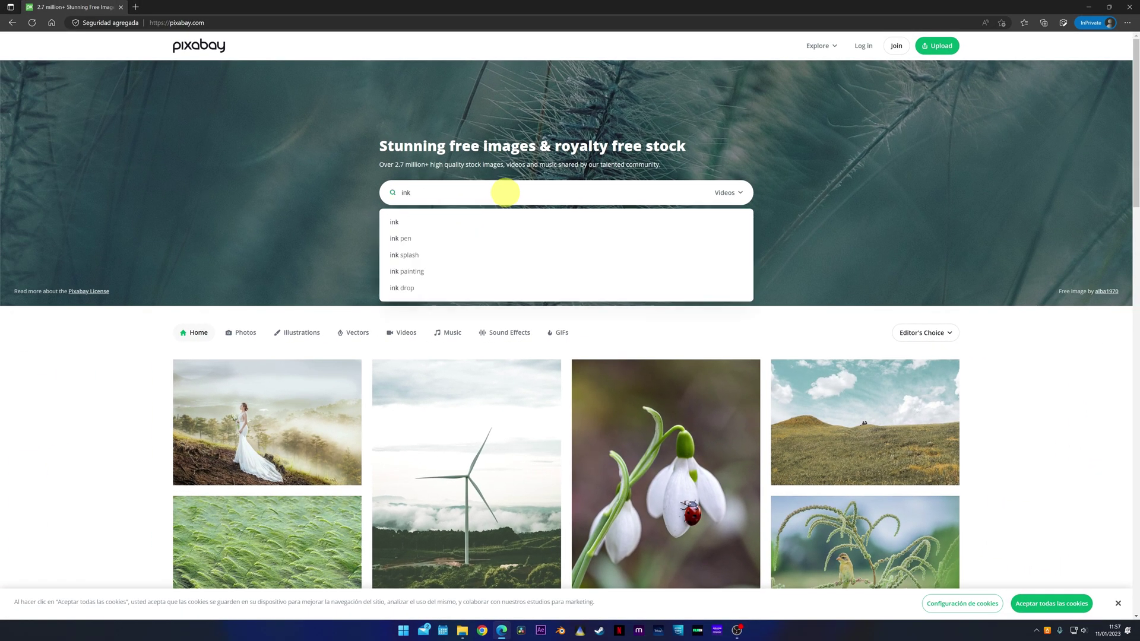
pyautogui.press('Return')
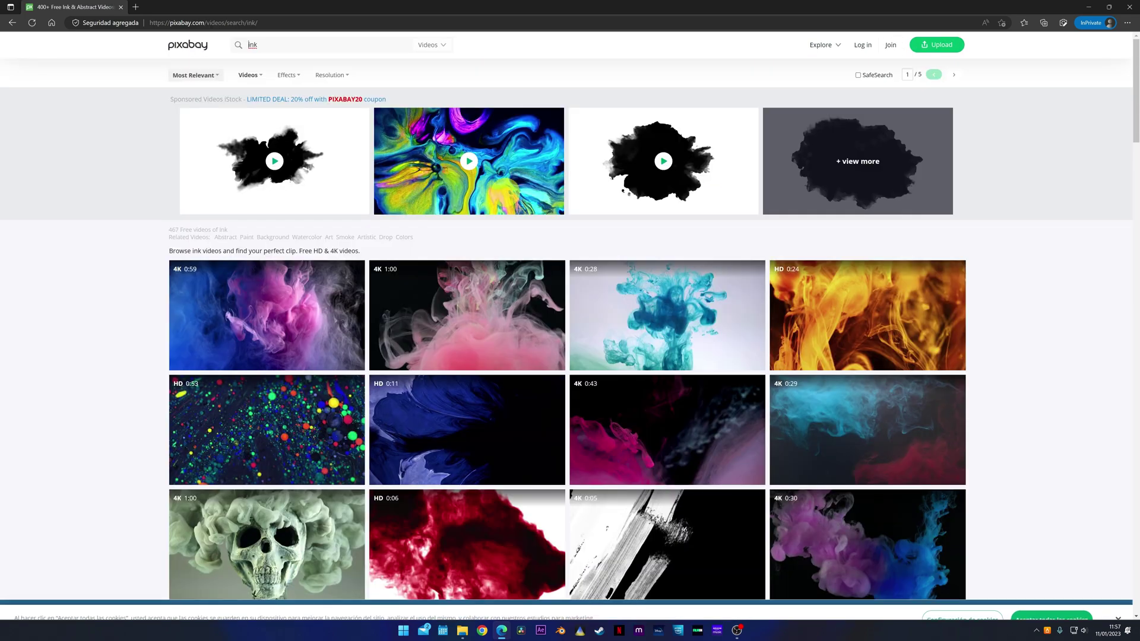
pyautogui.scroll(-10, 644, 428)
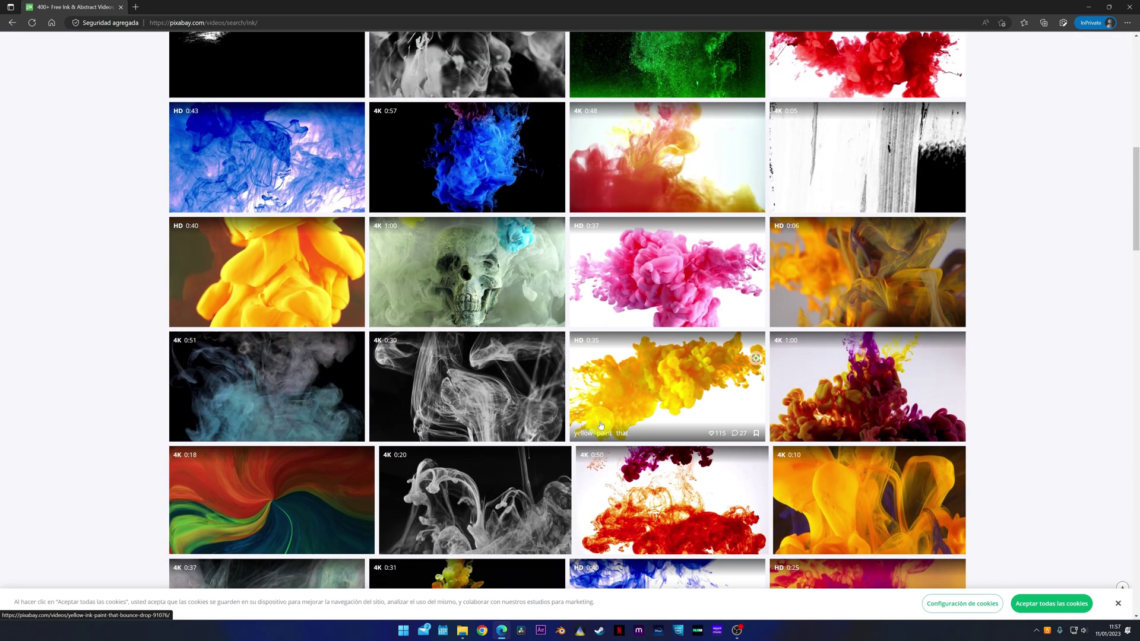
pyautogui.scroll(10, 599, 425)
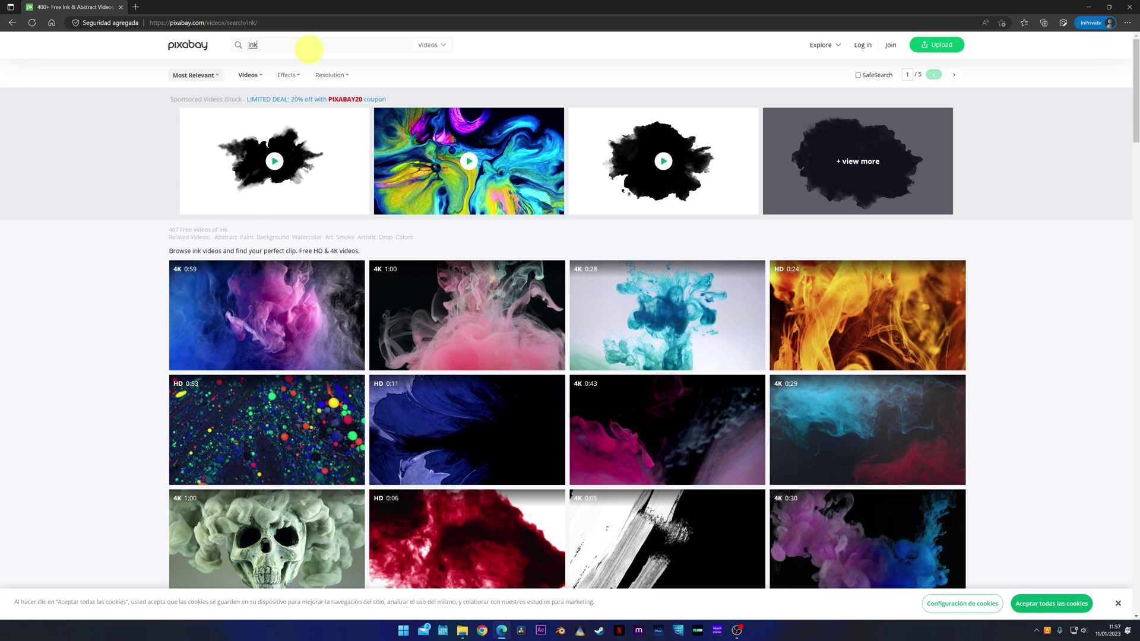
# Step: Refine the video search to 'ink grunge'
pyautogui.write('bla')
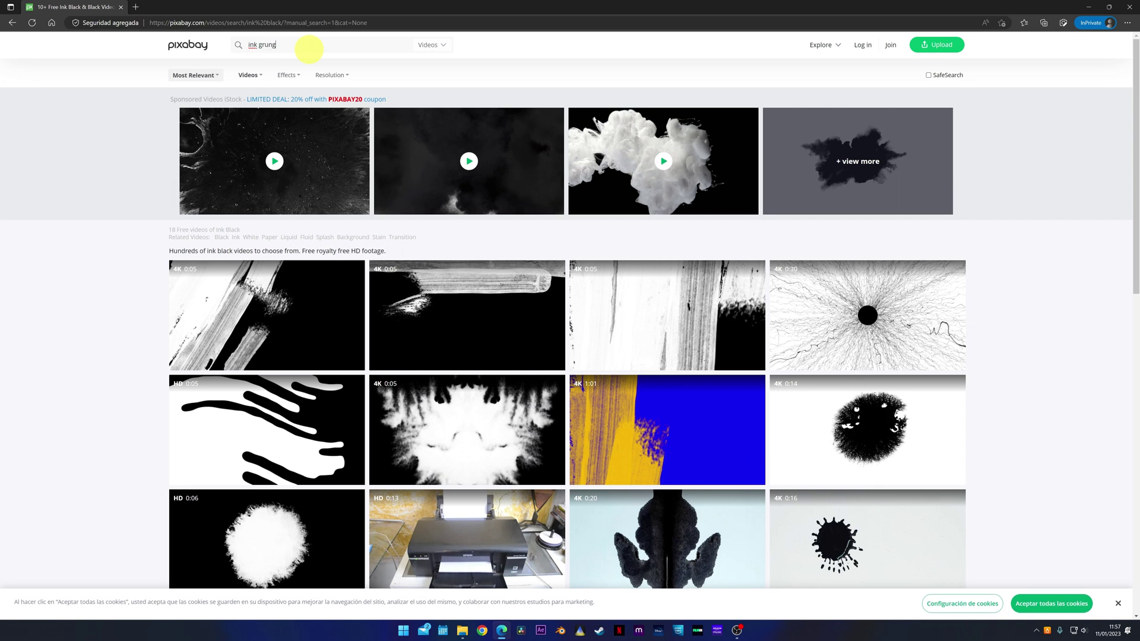
pyautogui.write('e')
pyautogui.press('Return')
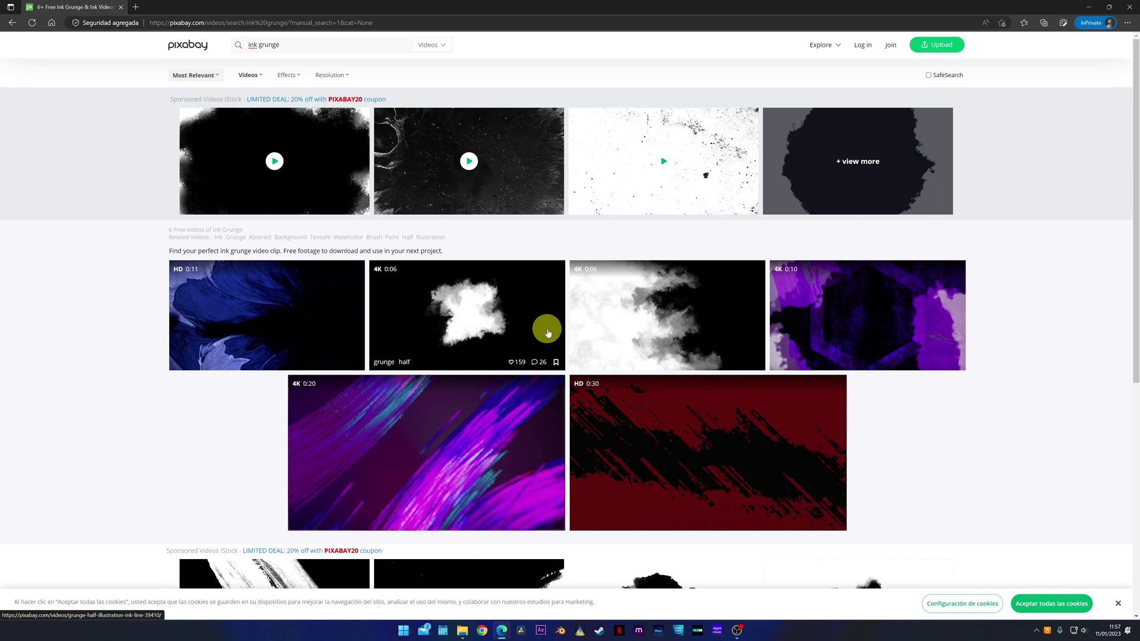